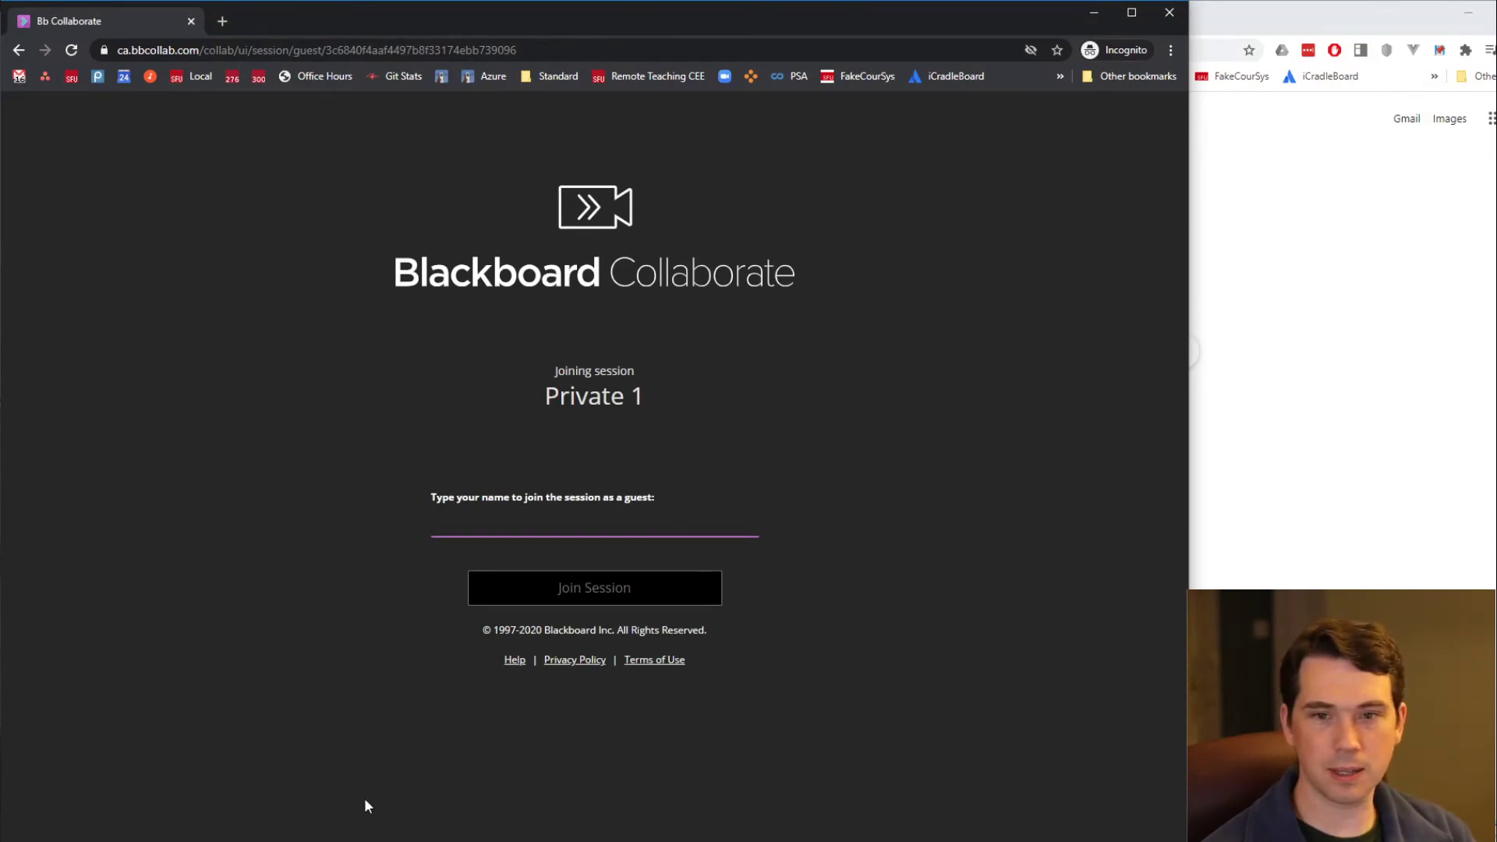
Enter the guest's name and join the Private 1 session as a guest
left_click(455, 50)
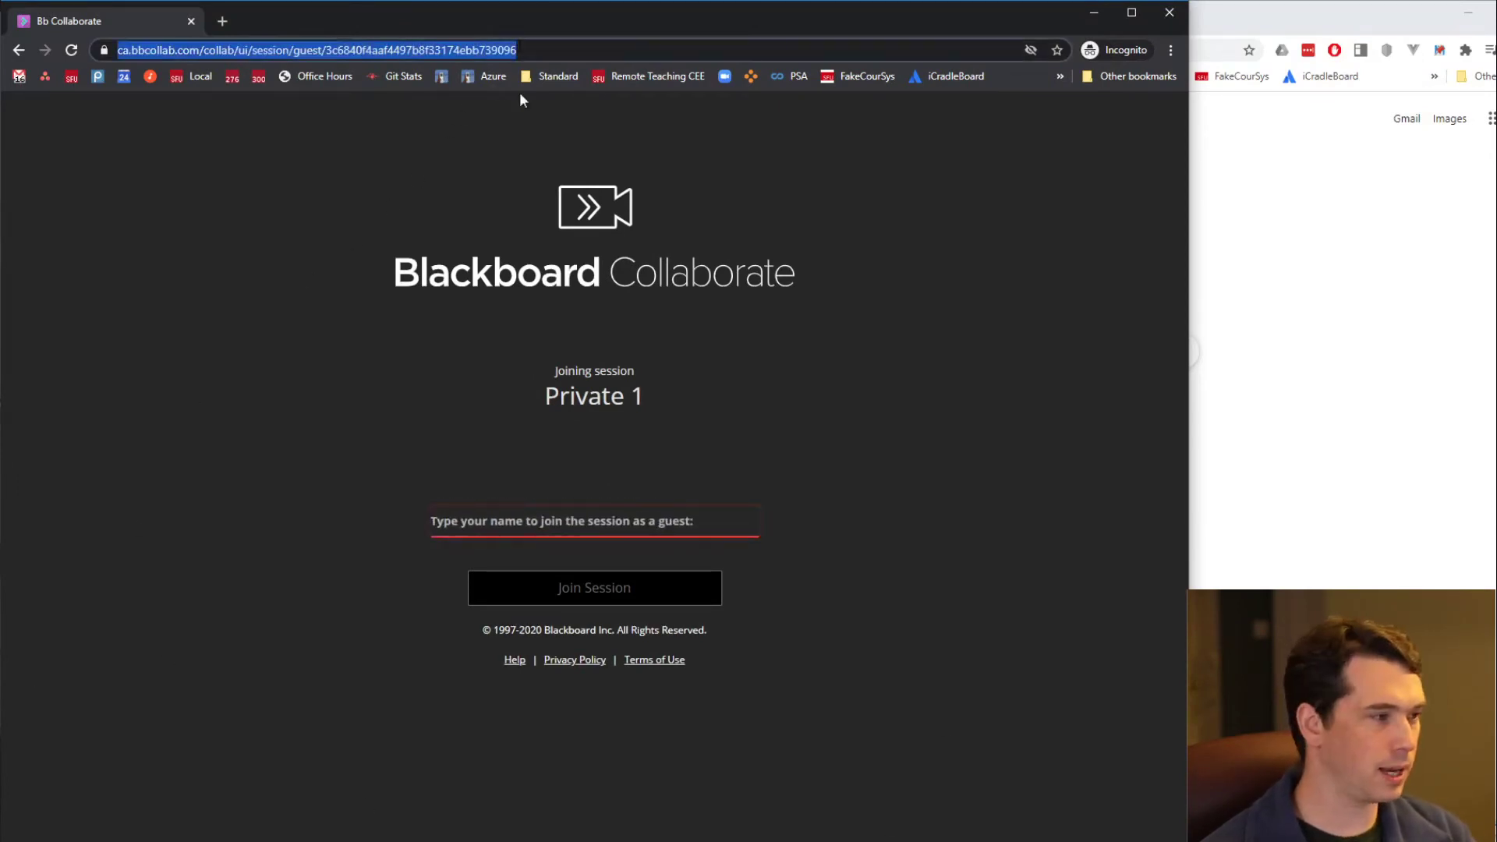
left_click(428, 535)
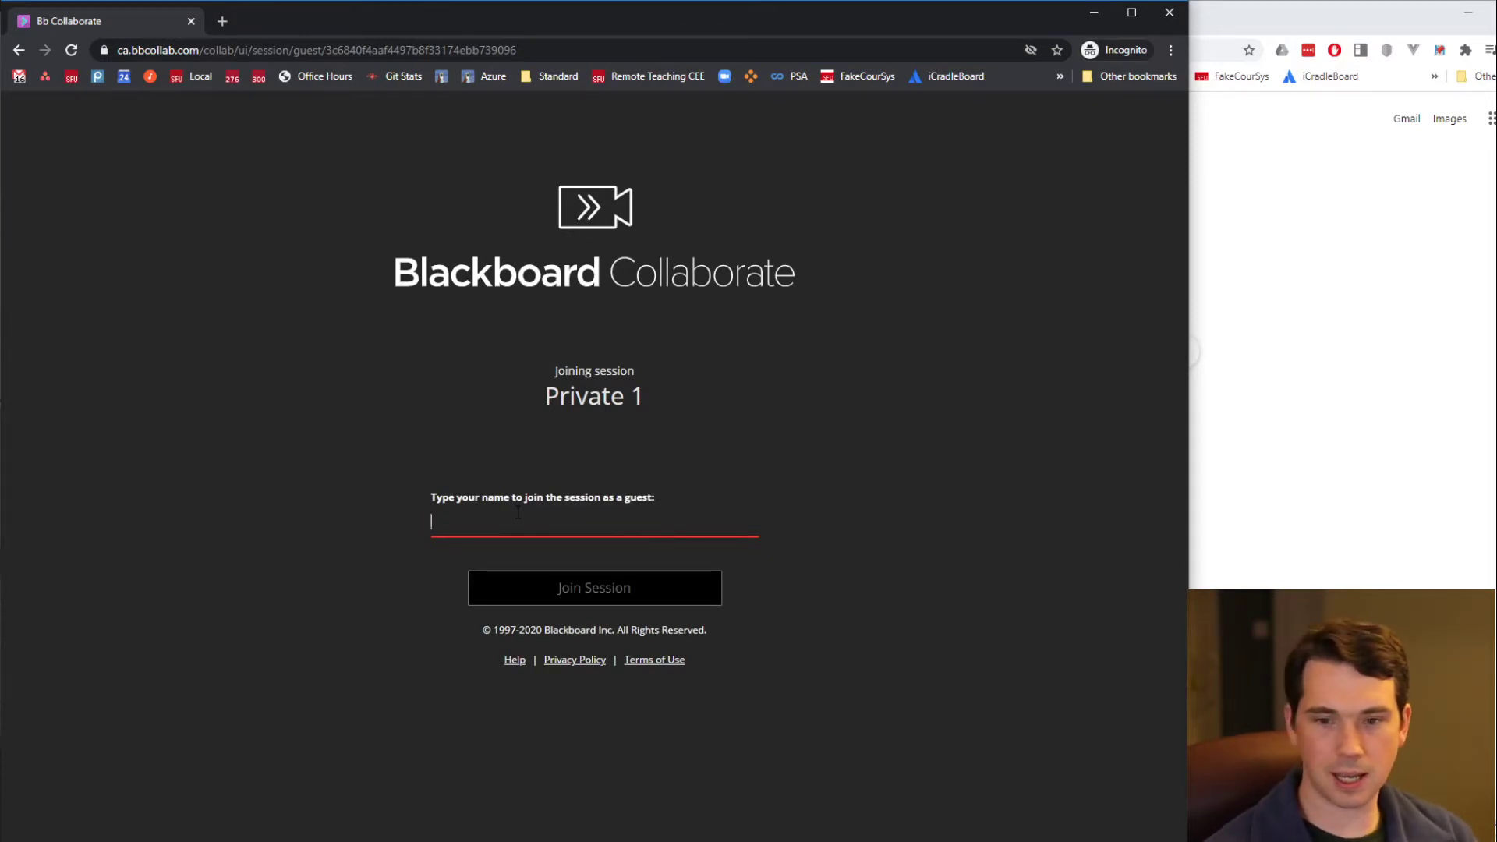
type("Bob With ")
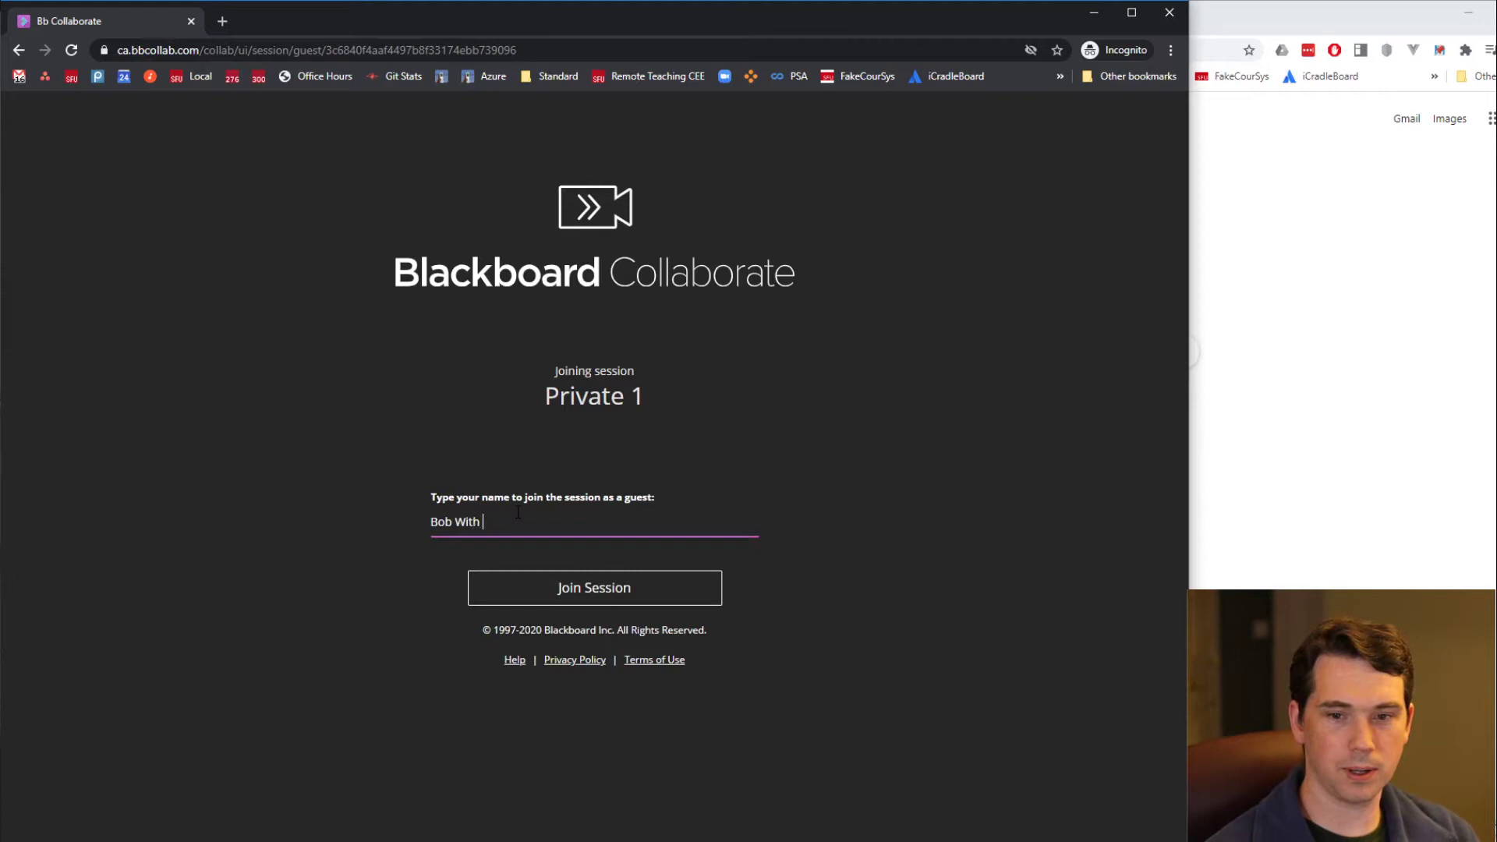
type("Many QUestion")
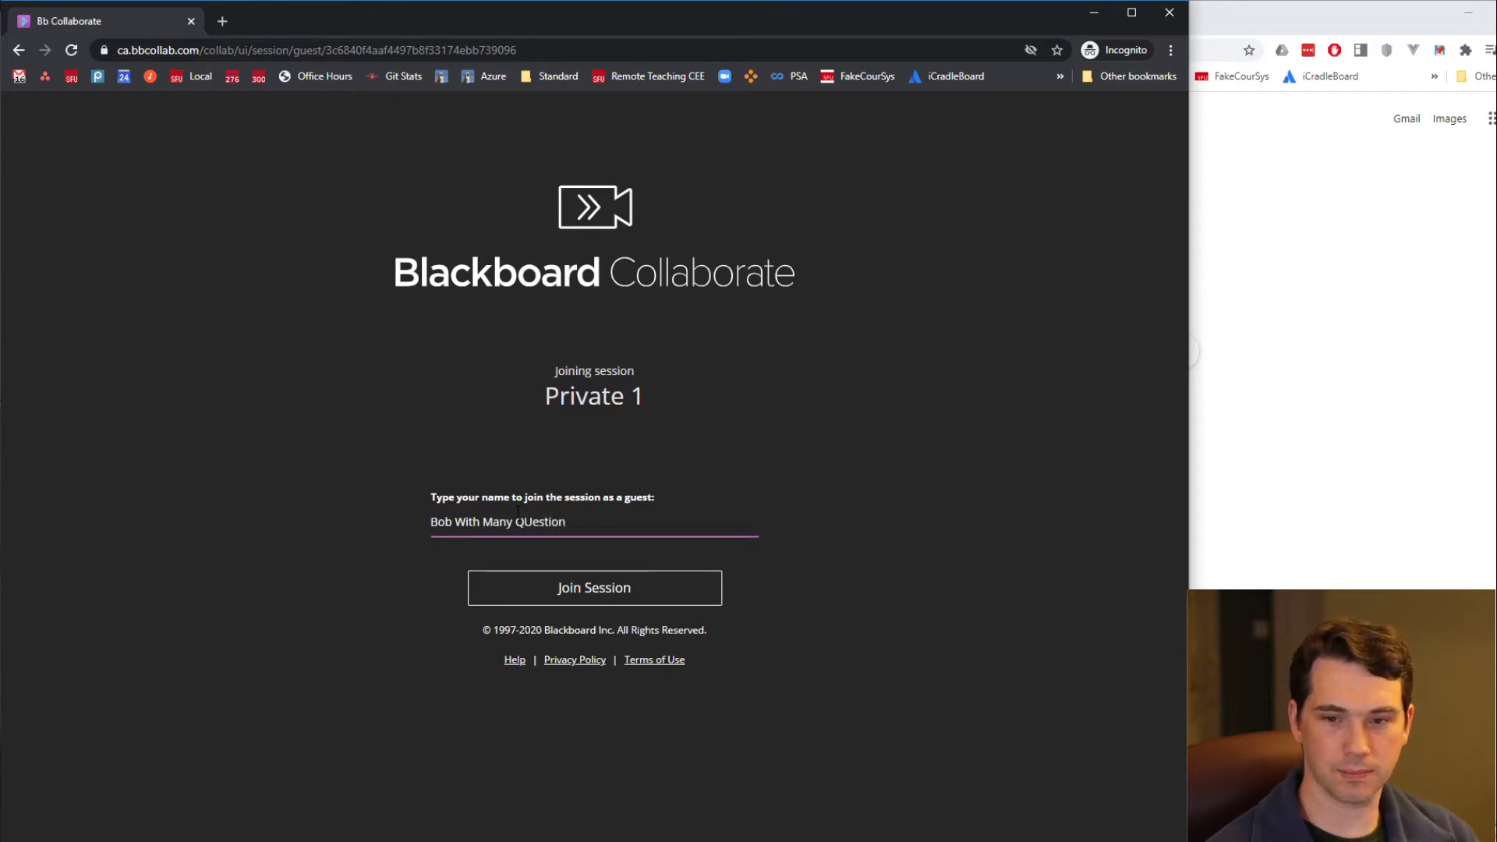
type("stions")
left_click(569, 587)
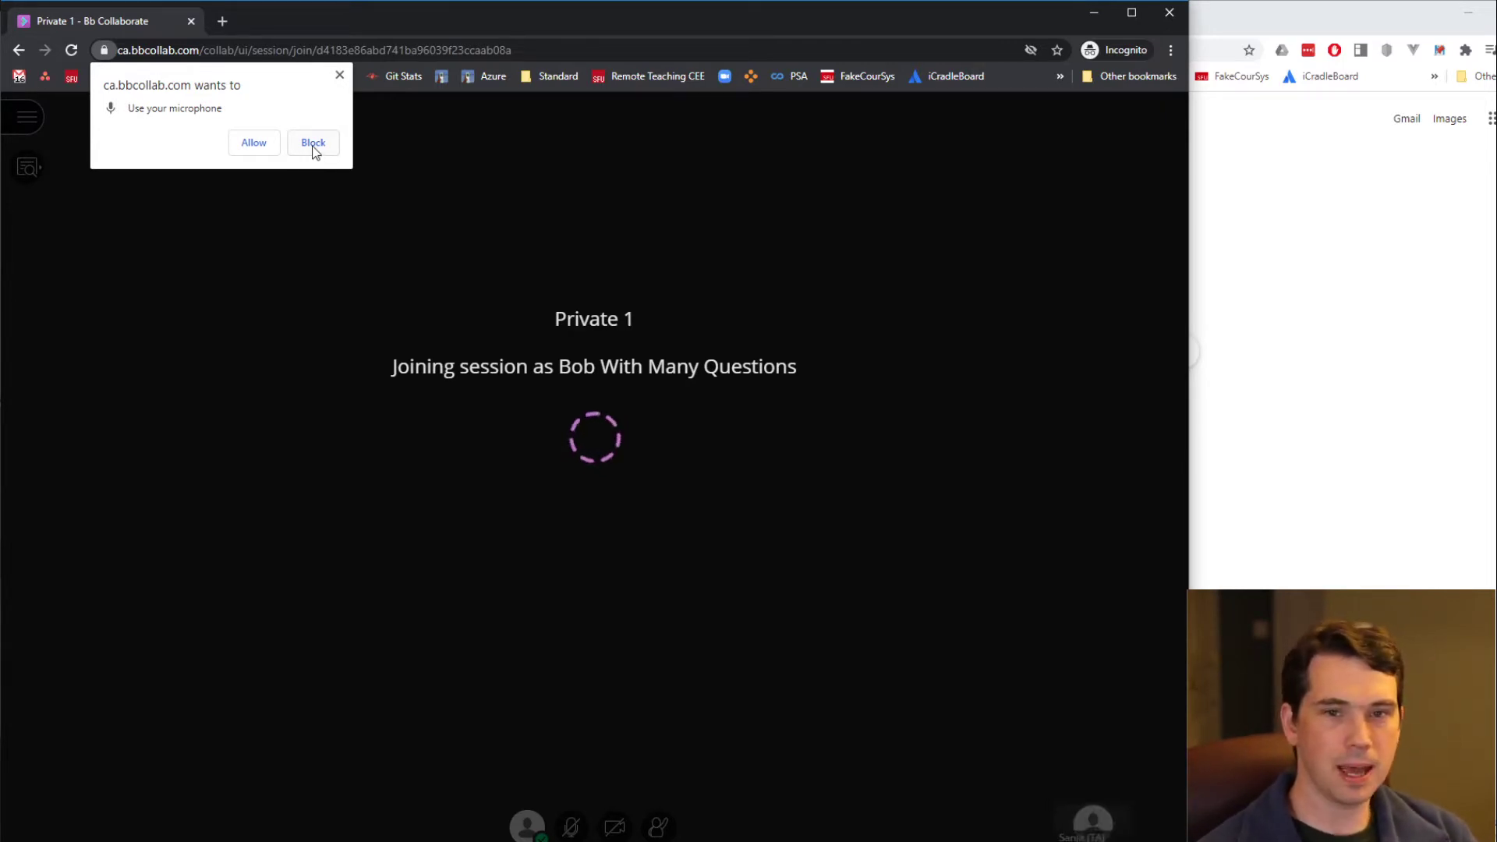
Dismiss the microphone and camera permission prompts, and postpone the introductory tutorial, closing its tip
left_click(339, 75)
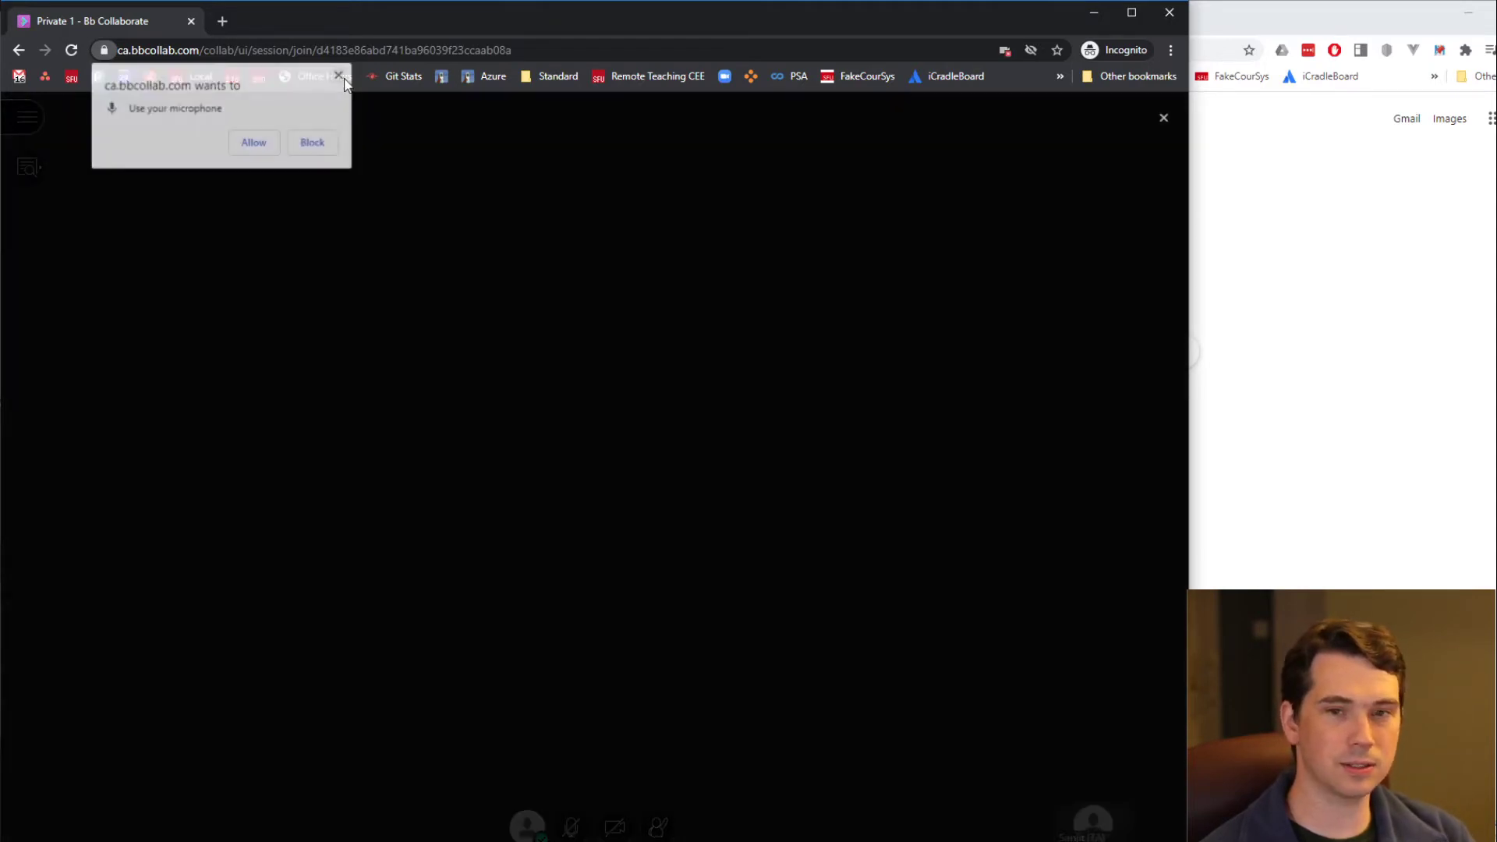
left_click(339, 74)
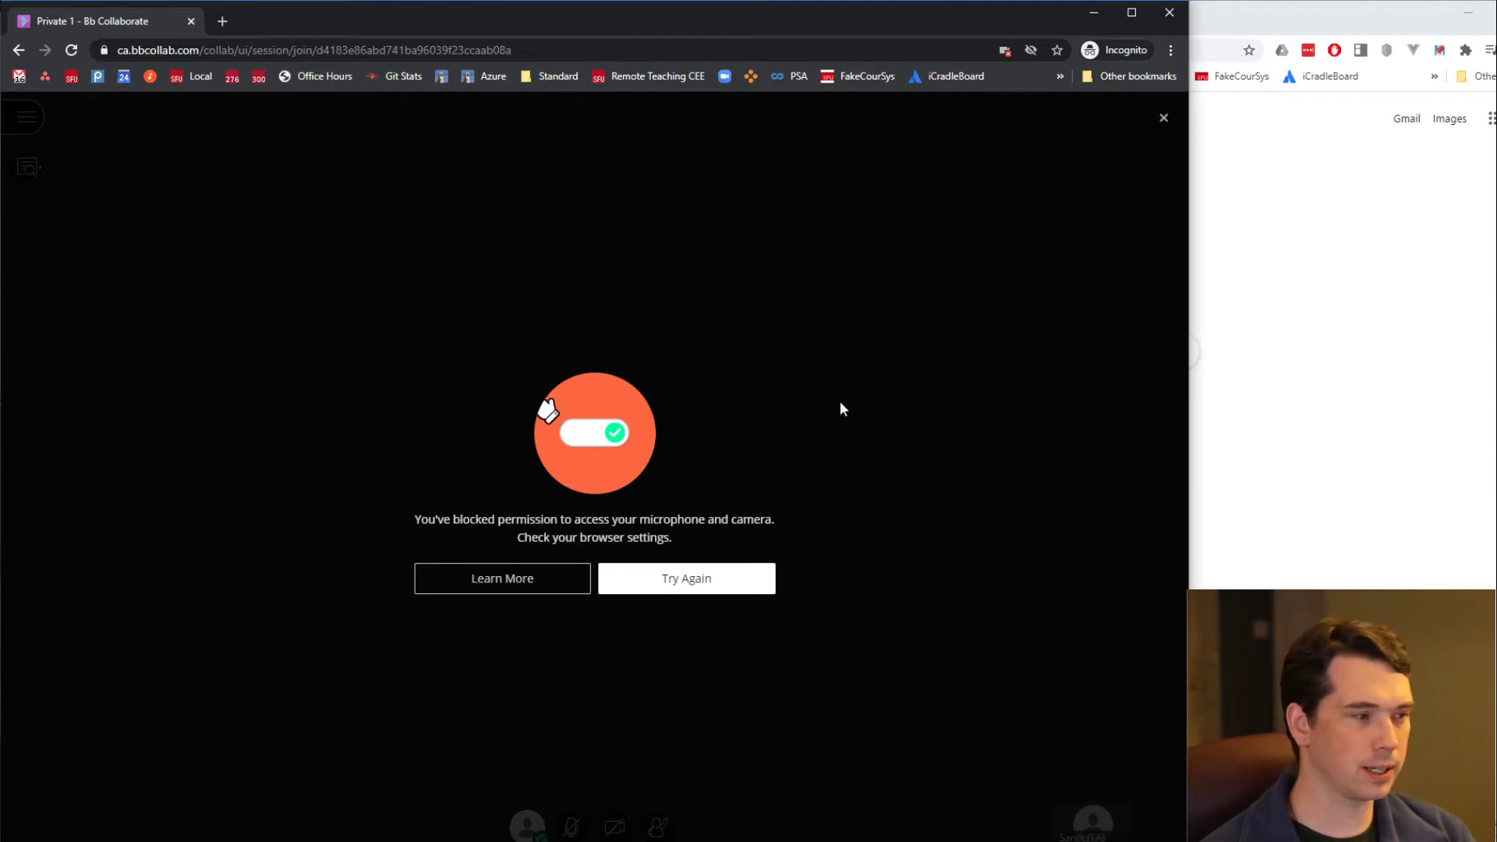
left_click(1163, 119)
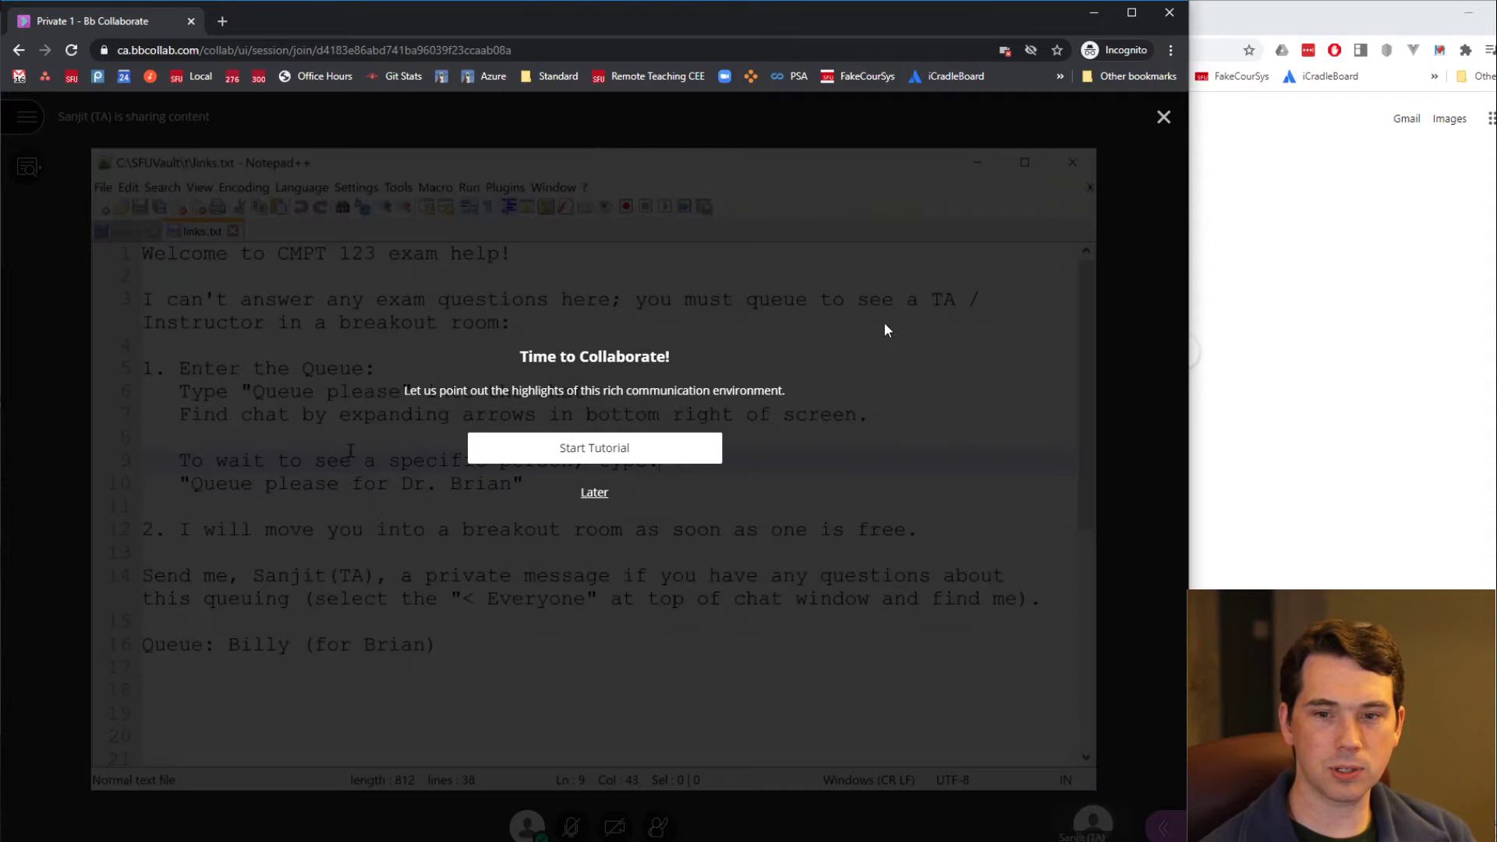
left_click(593, 493)
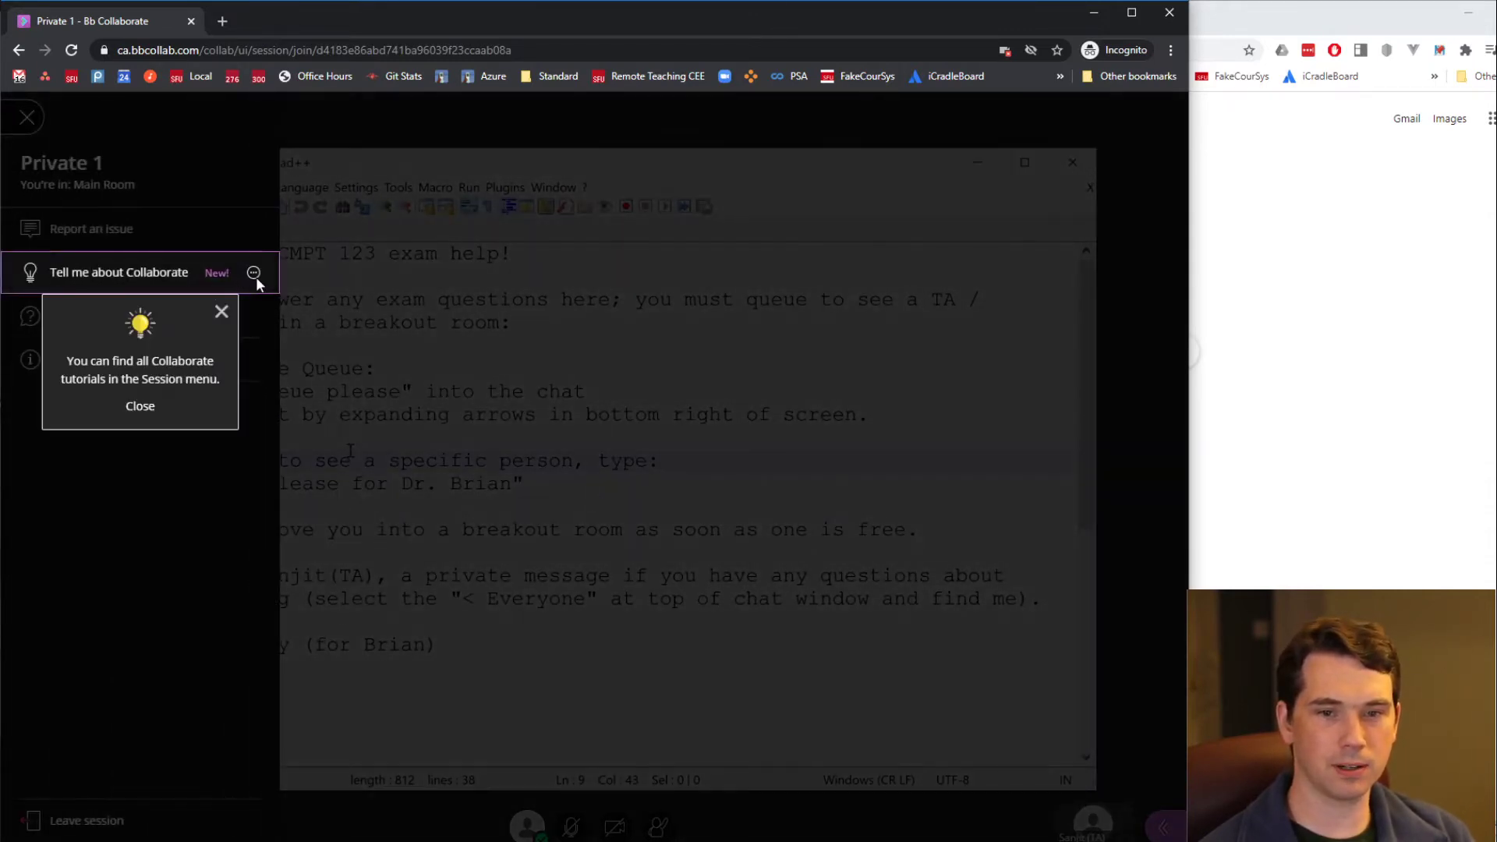
left_click(221, 312)
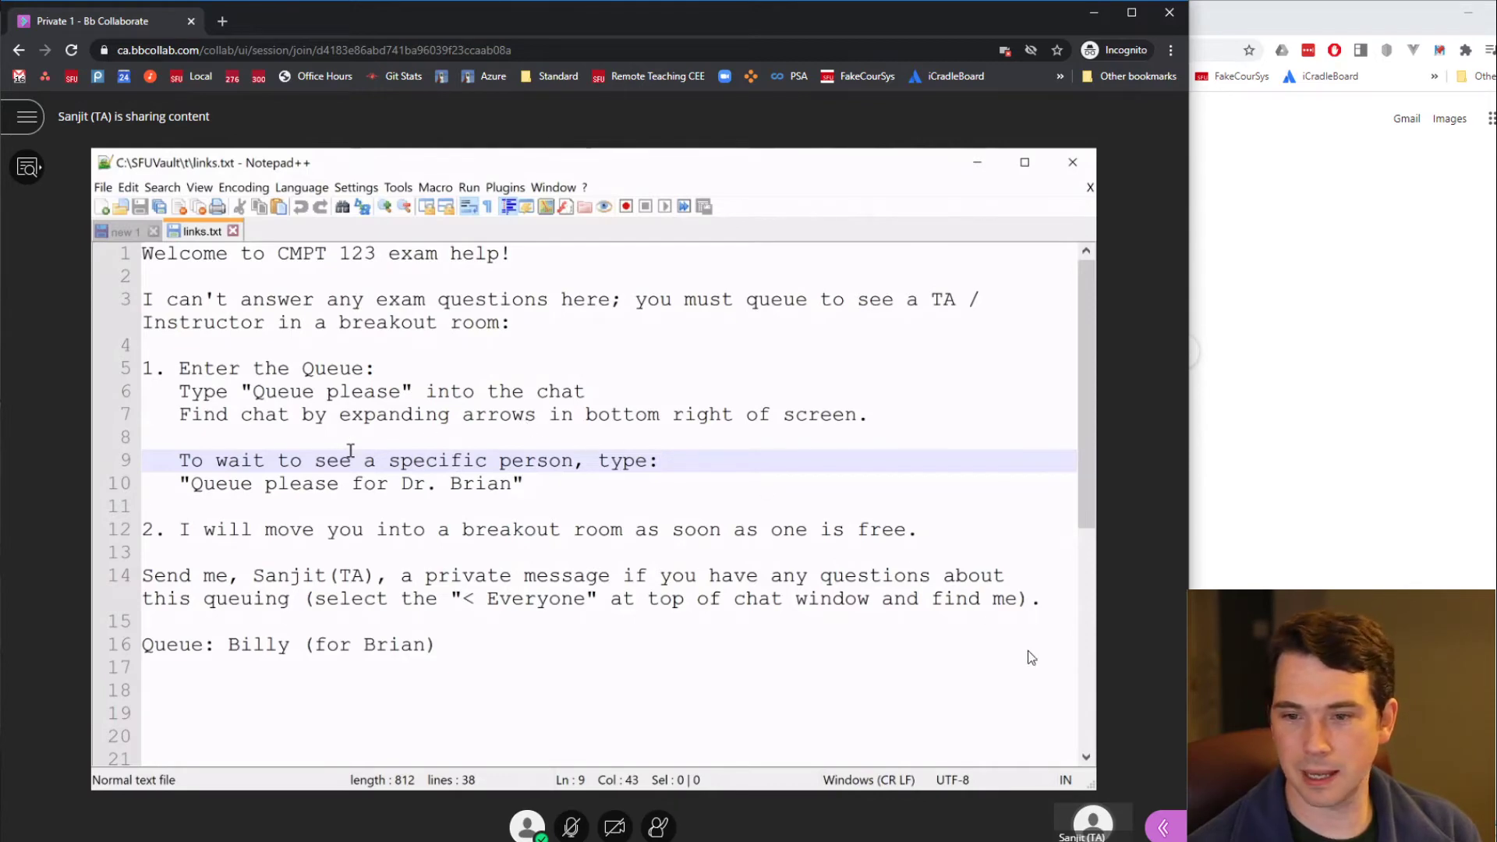
Open the session's Everyone chat and send the message "Queue please."
left_click(1164, 831)
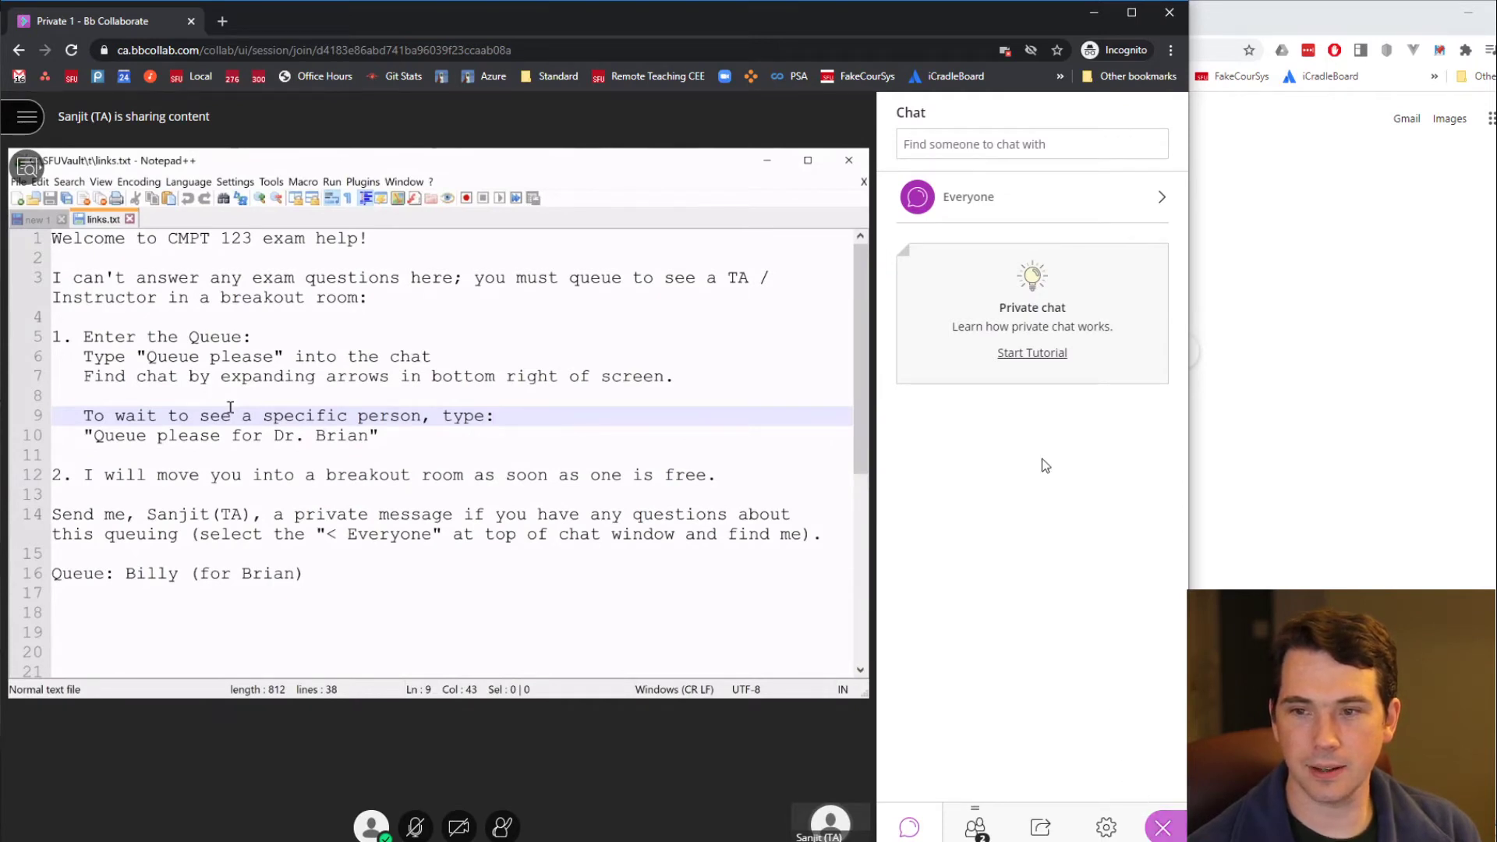
left_click(960, 211)
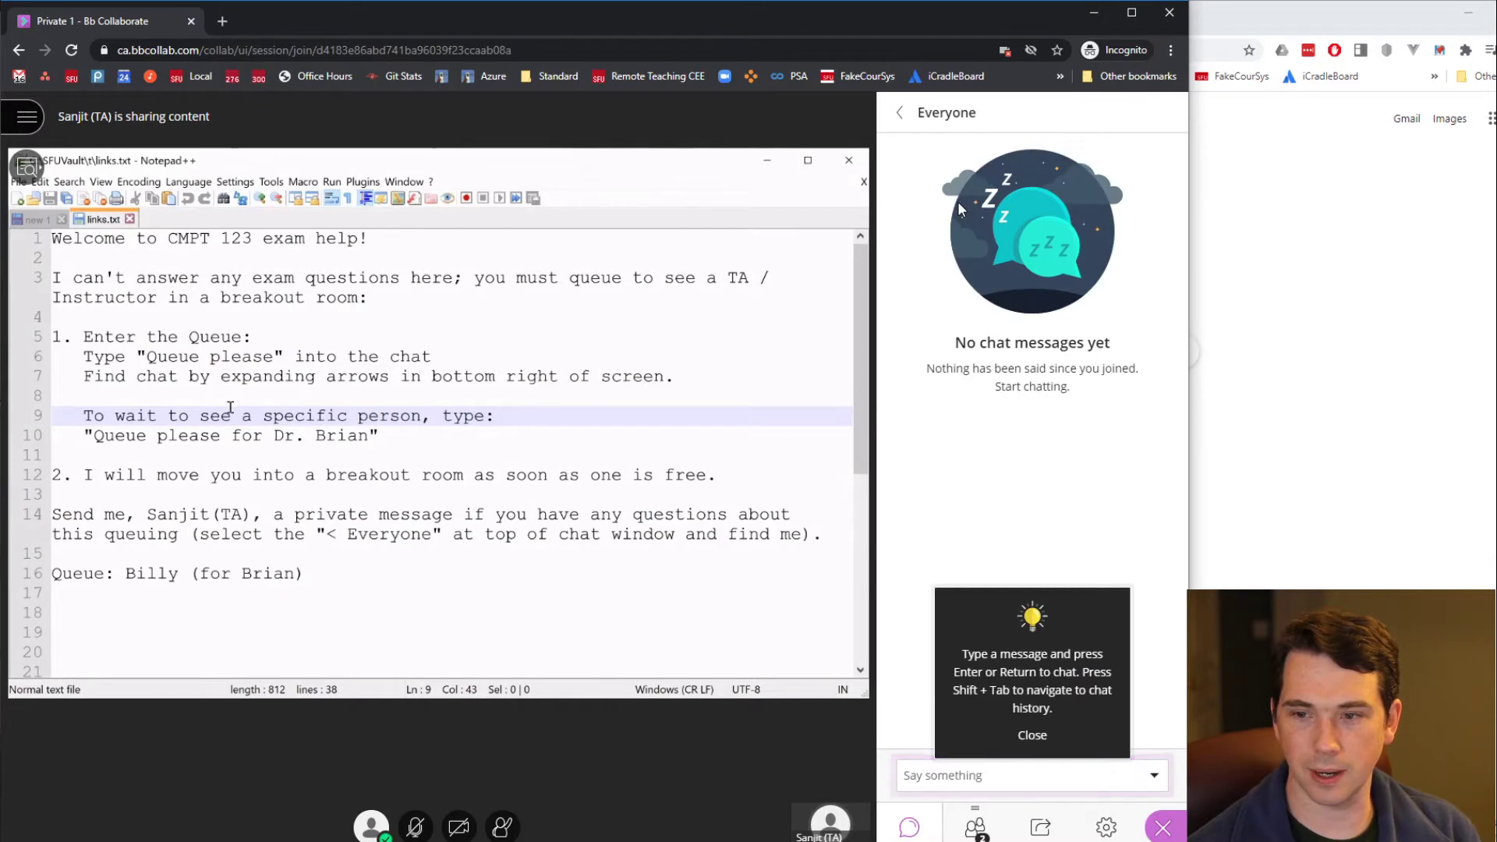
left_click(899, 117)
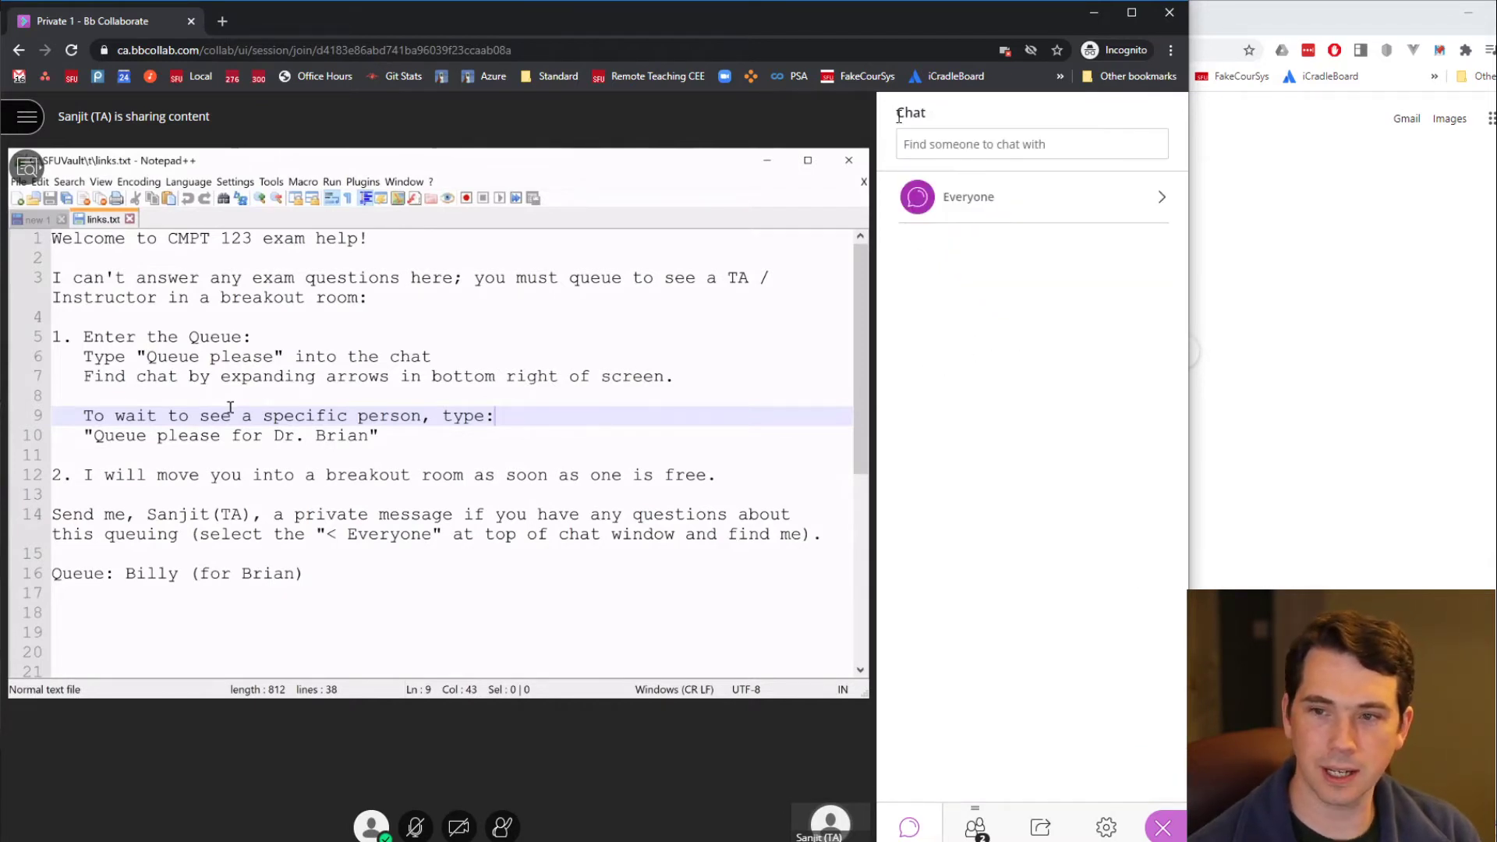
left_click(1001, 203)
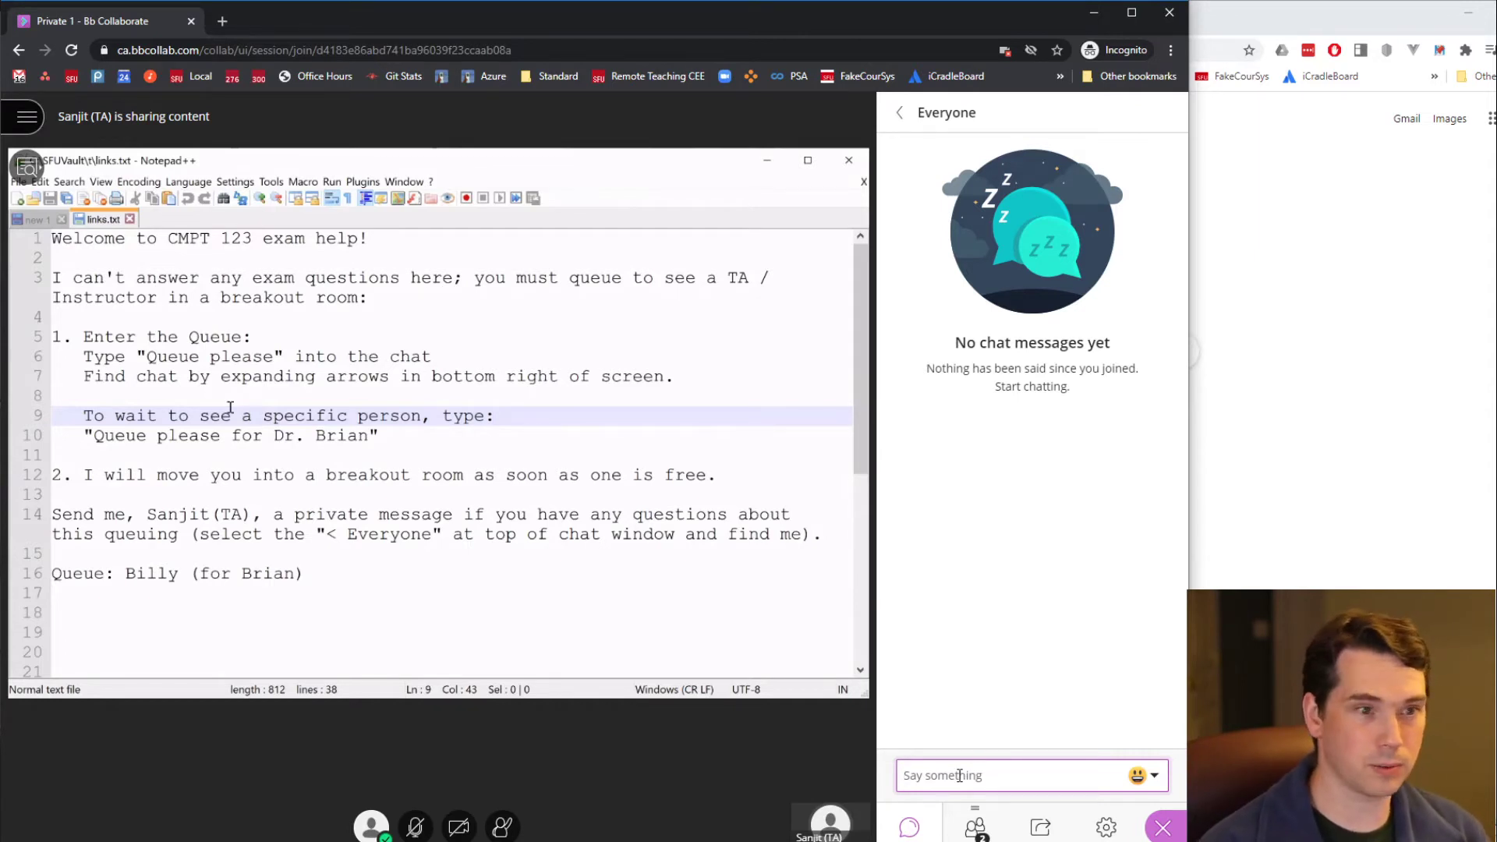
type("Q")
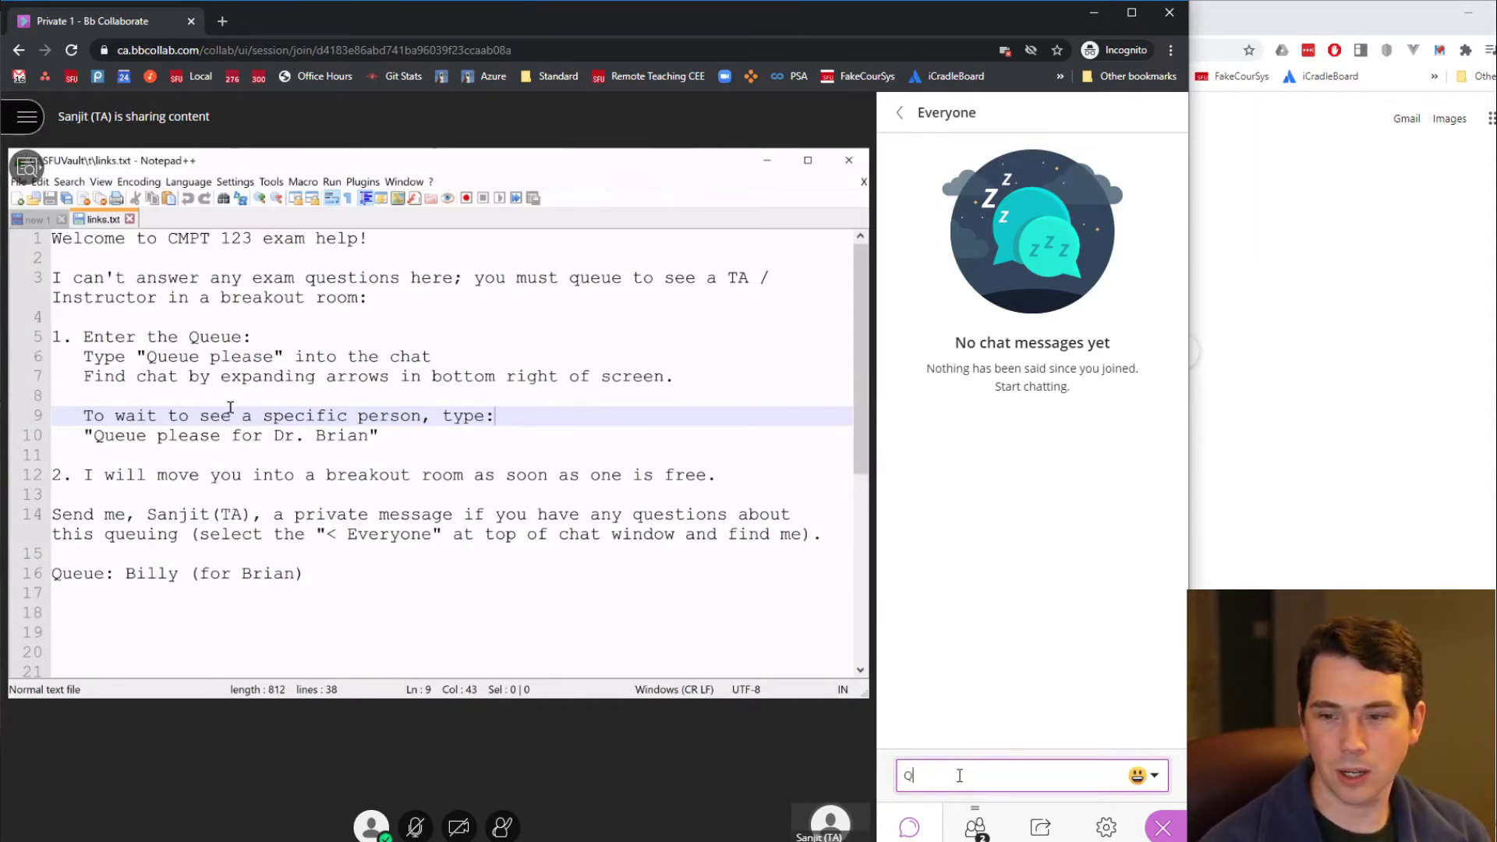
type("ueue please.")
key("Return")
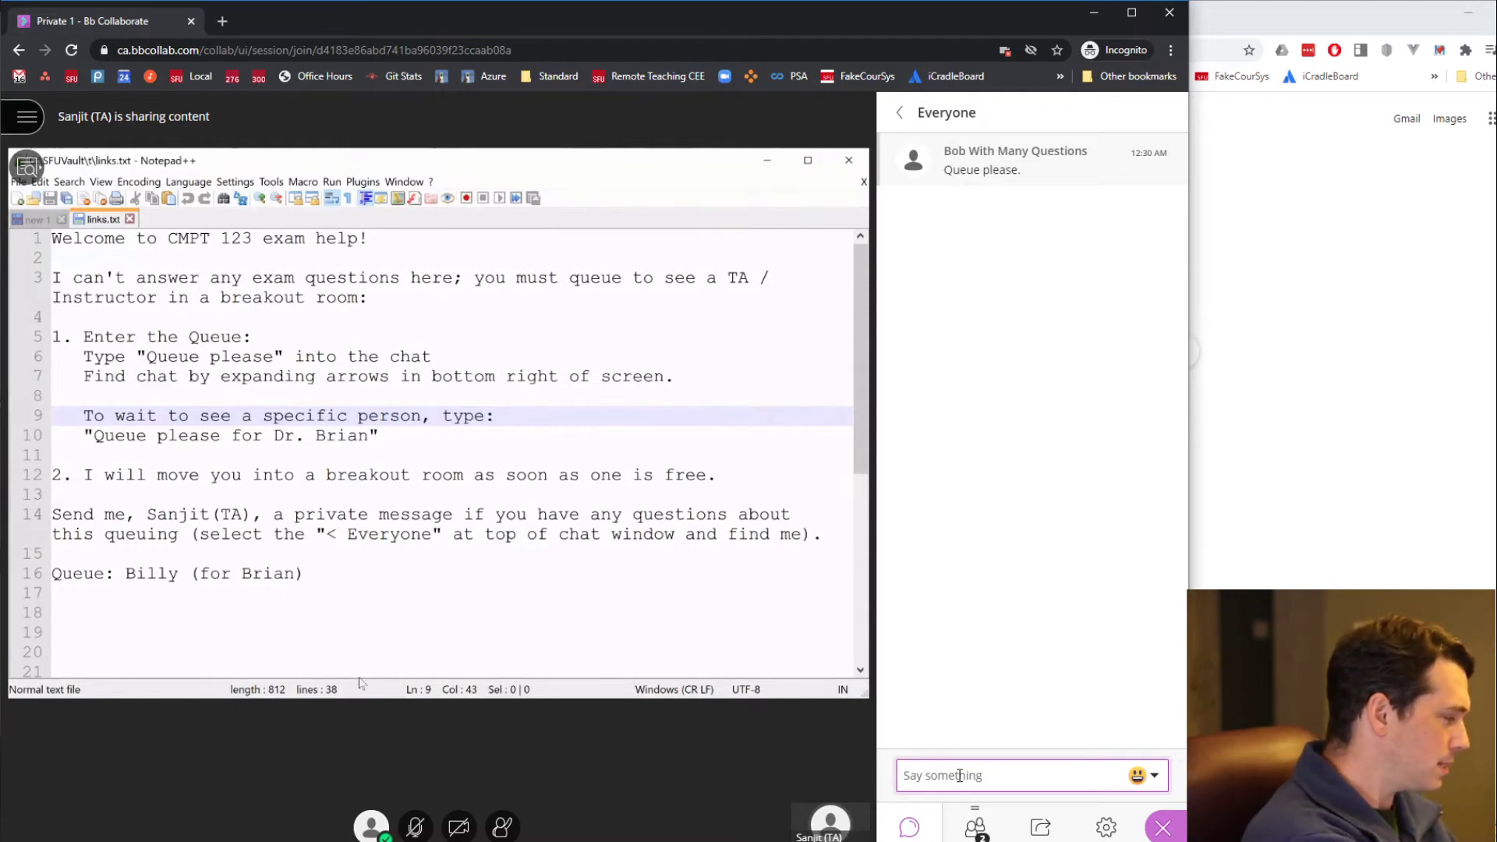
Append the waiting guest's name, after a comma, to the Queue line of the shared links.txt file
left_click(338, 583)
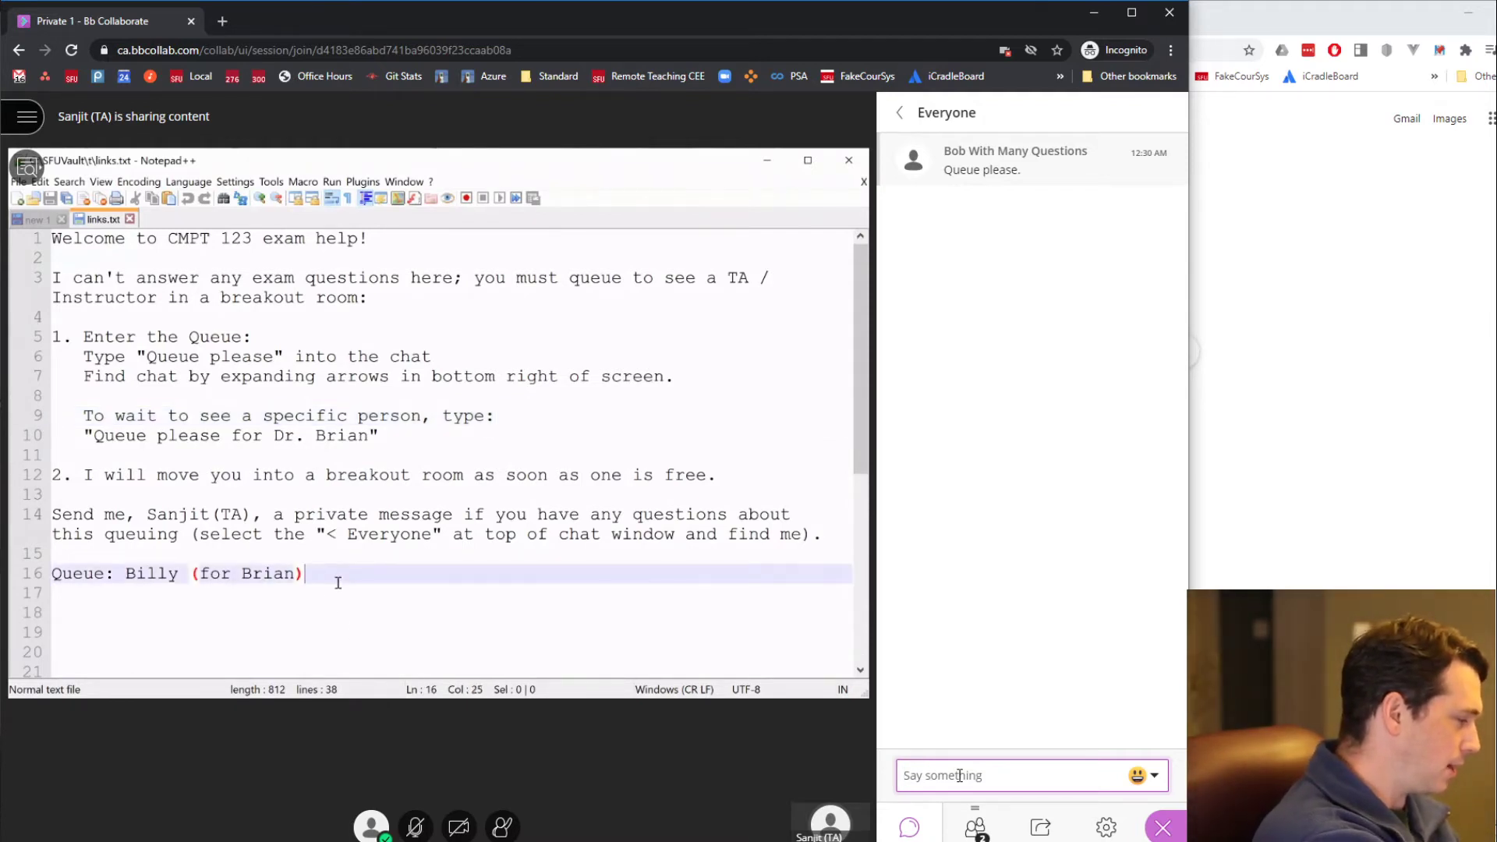
type(", ")
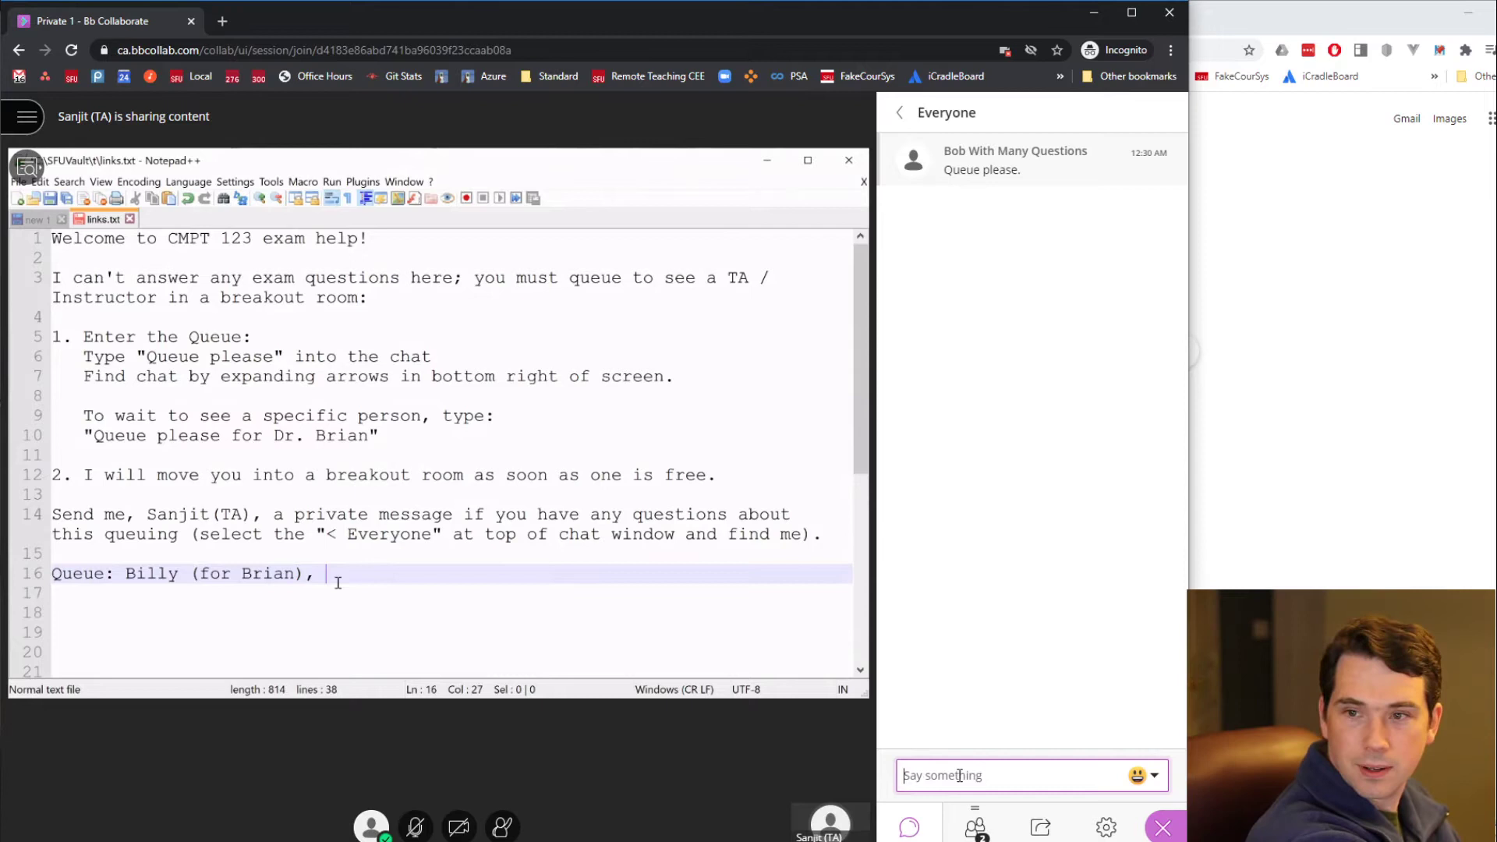
type("Bob with many questions")
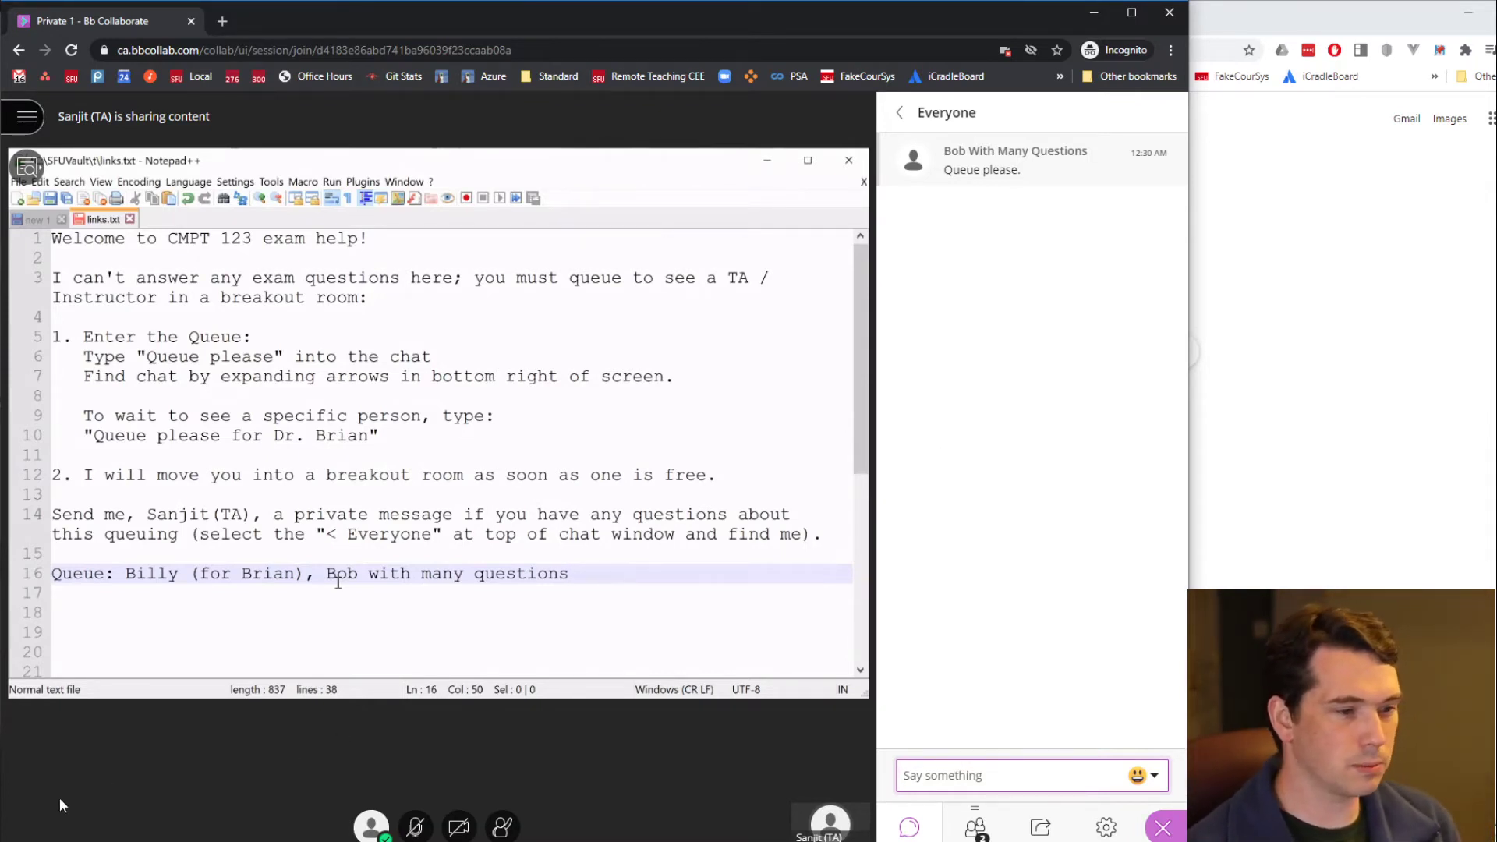
key("alt+Tab")
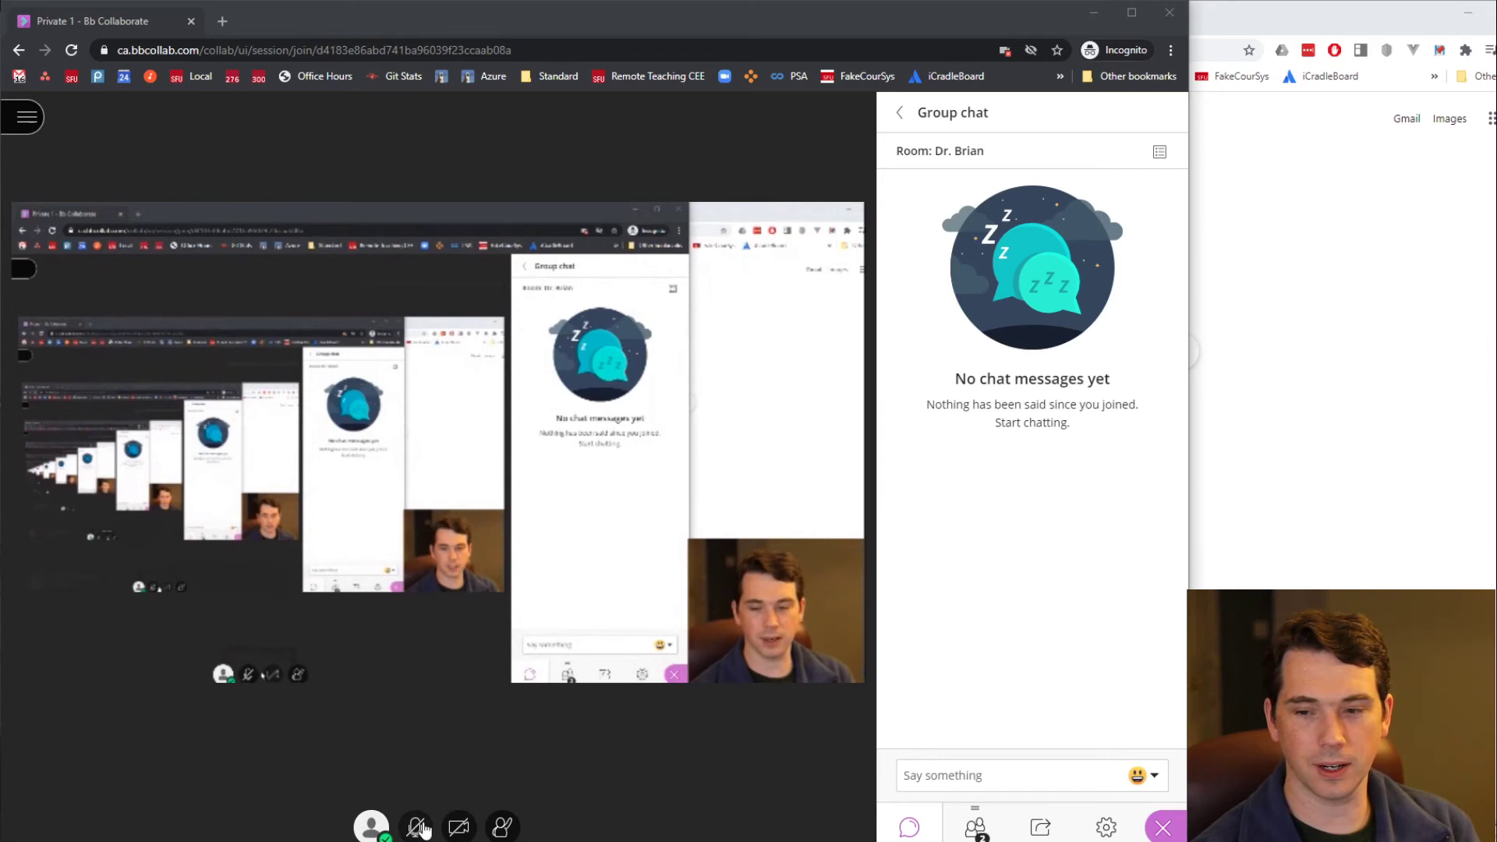
Send the message "I don't understand part 1a." in the breakout room's group chat
left_click(974, 772)
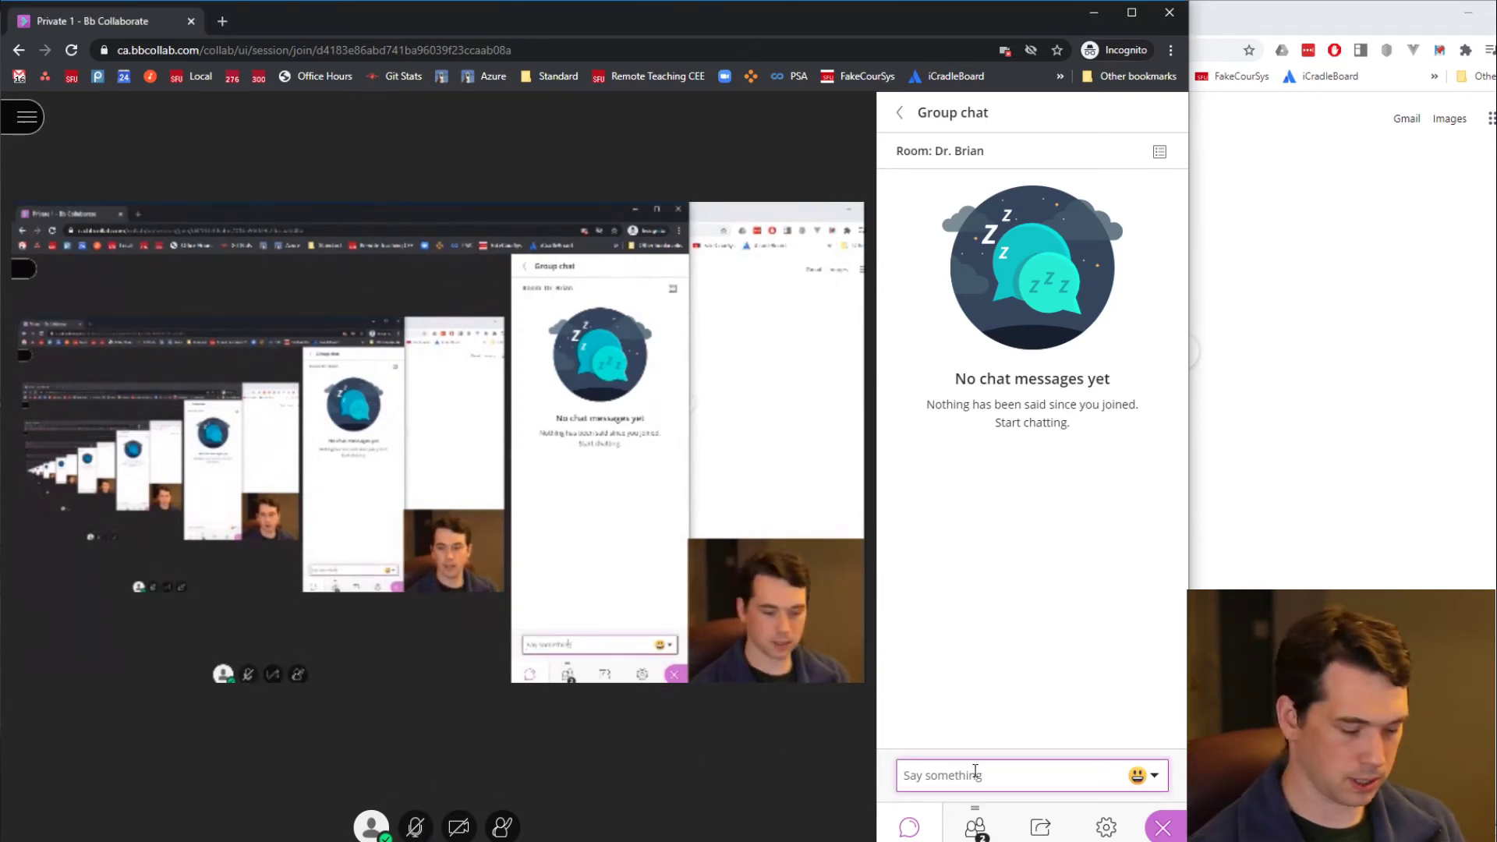
type("I donet")
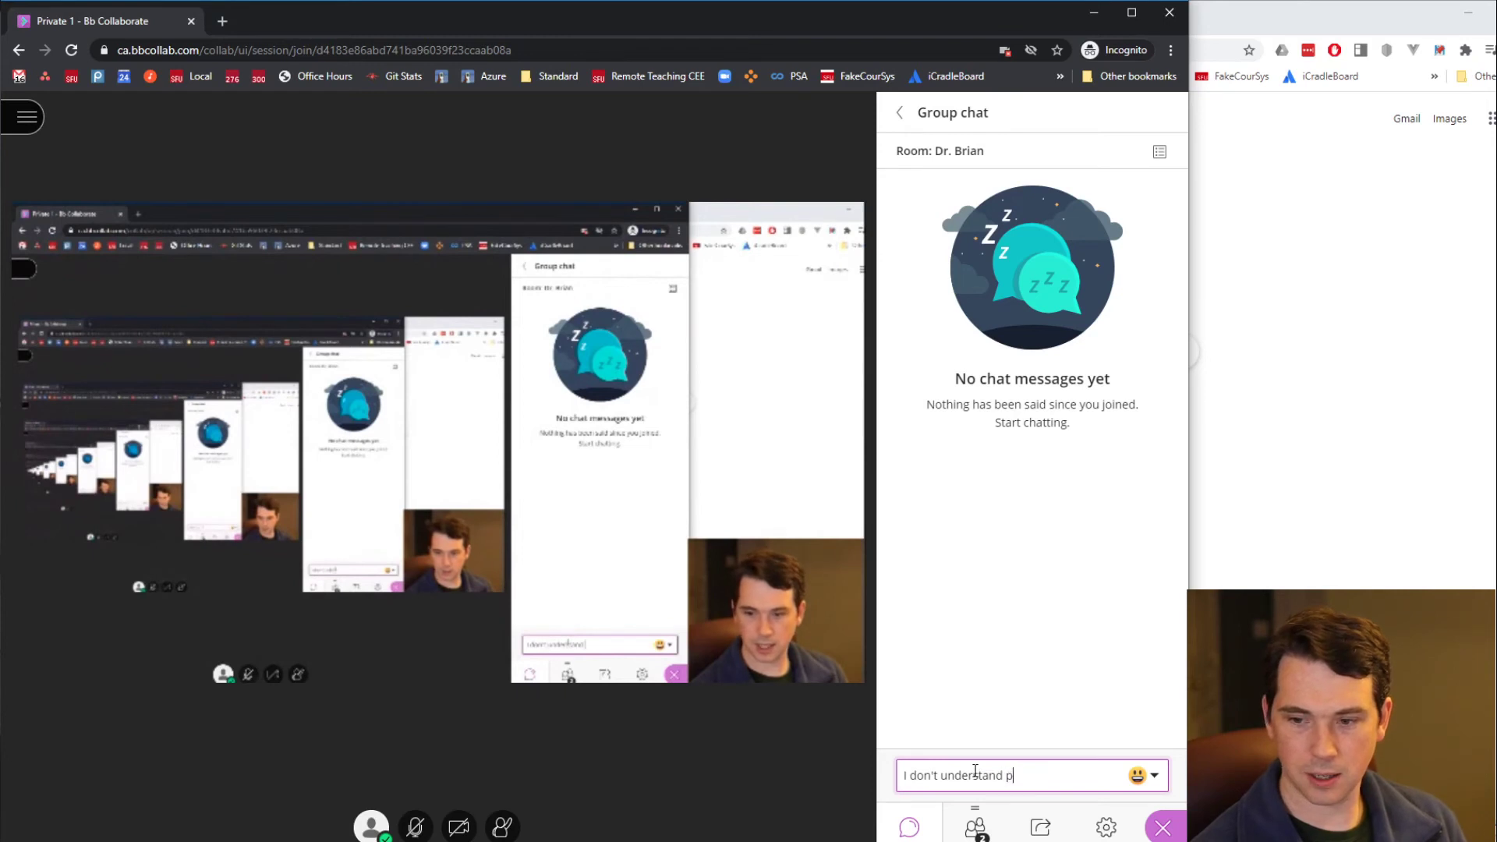
type(" understand part 1a")
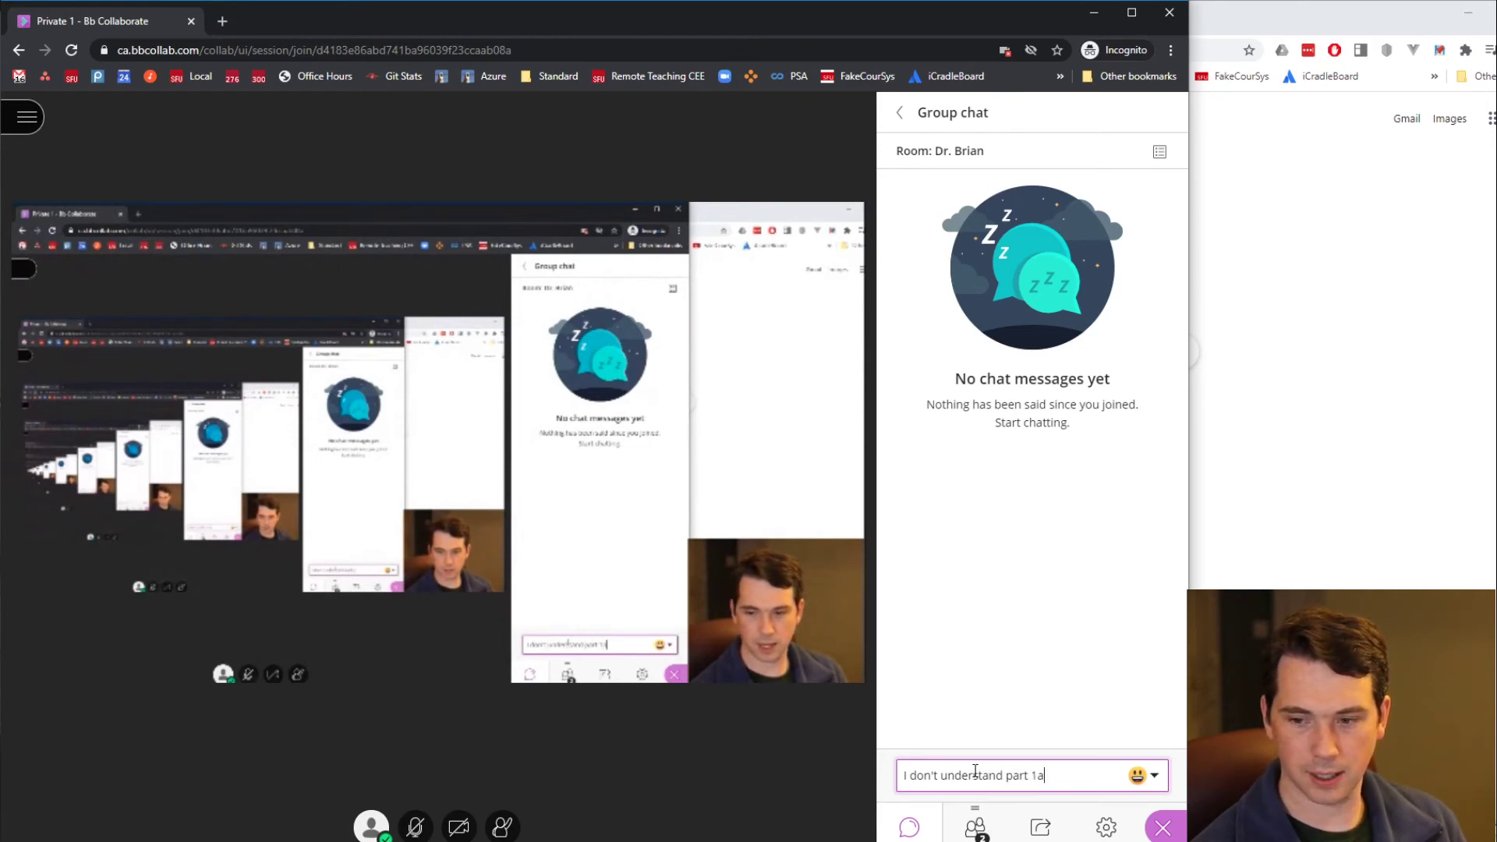
type(".")
key("Return")
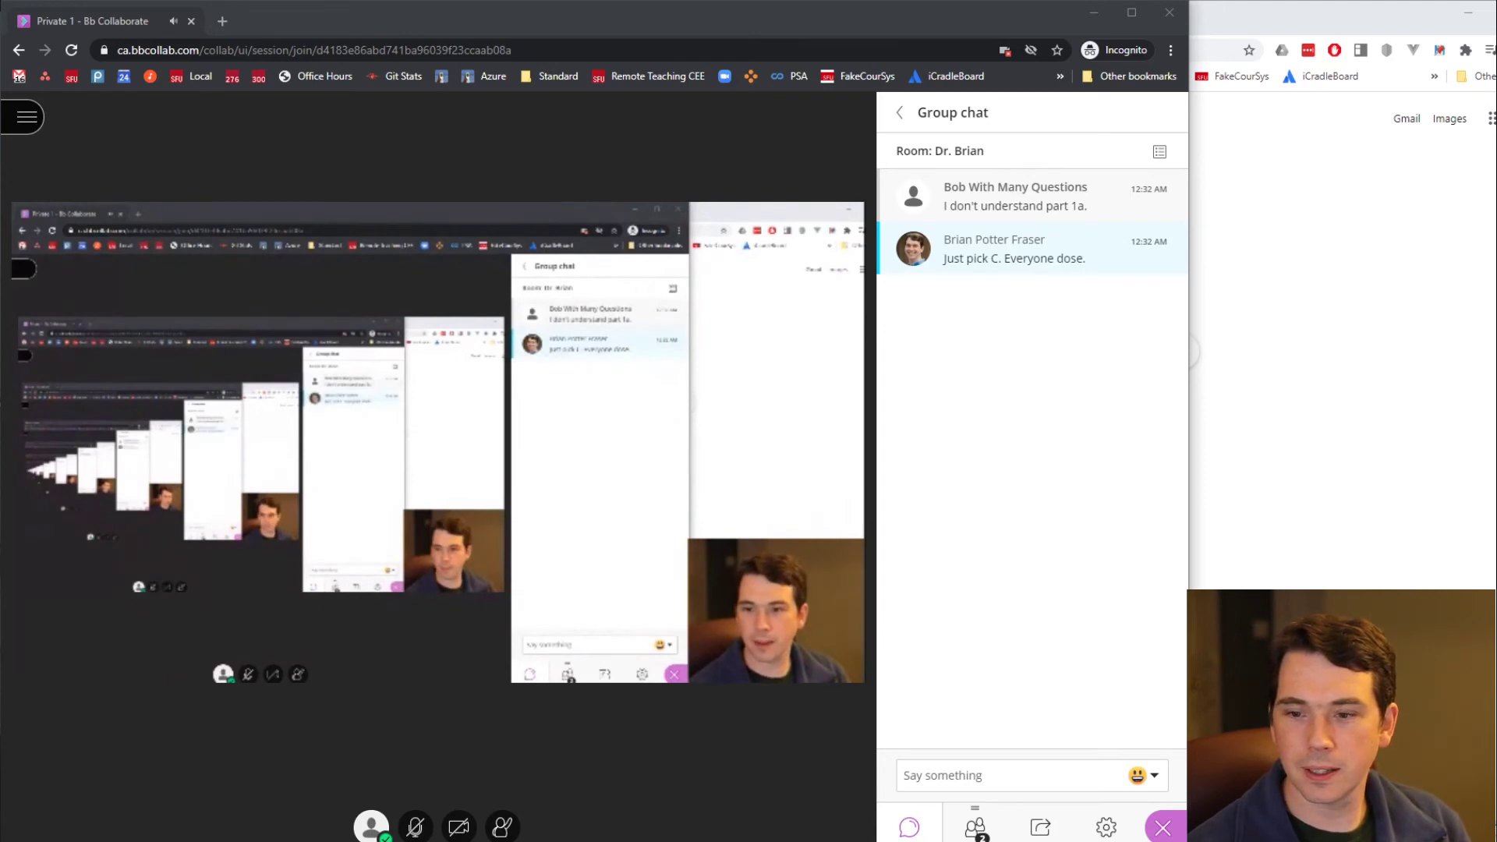
Reply "TY!" to the instructor's answer in the breakout room's group chat
left_click(935, 789)
type("TY!")
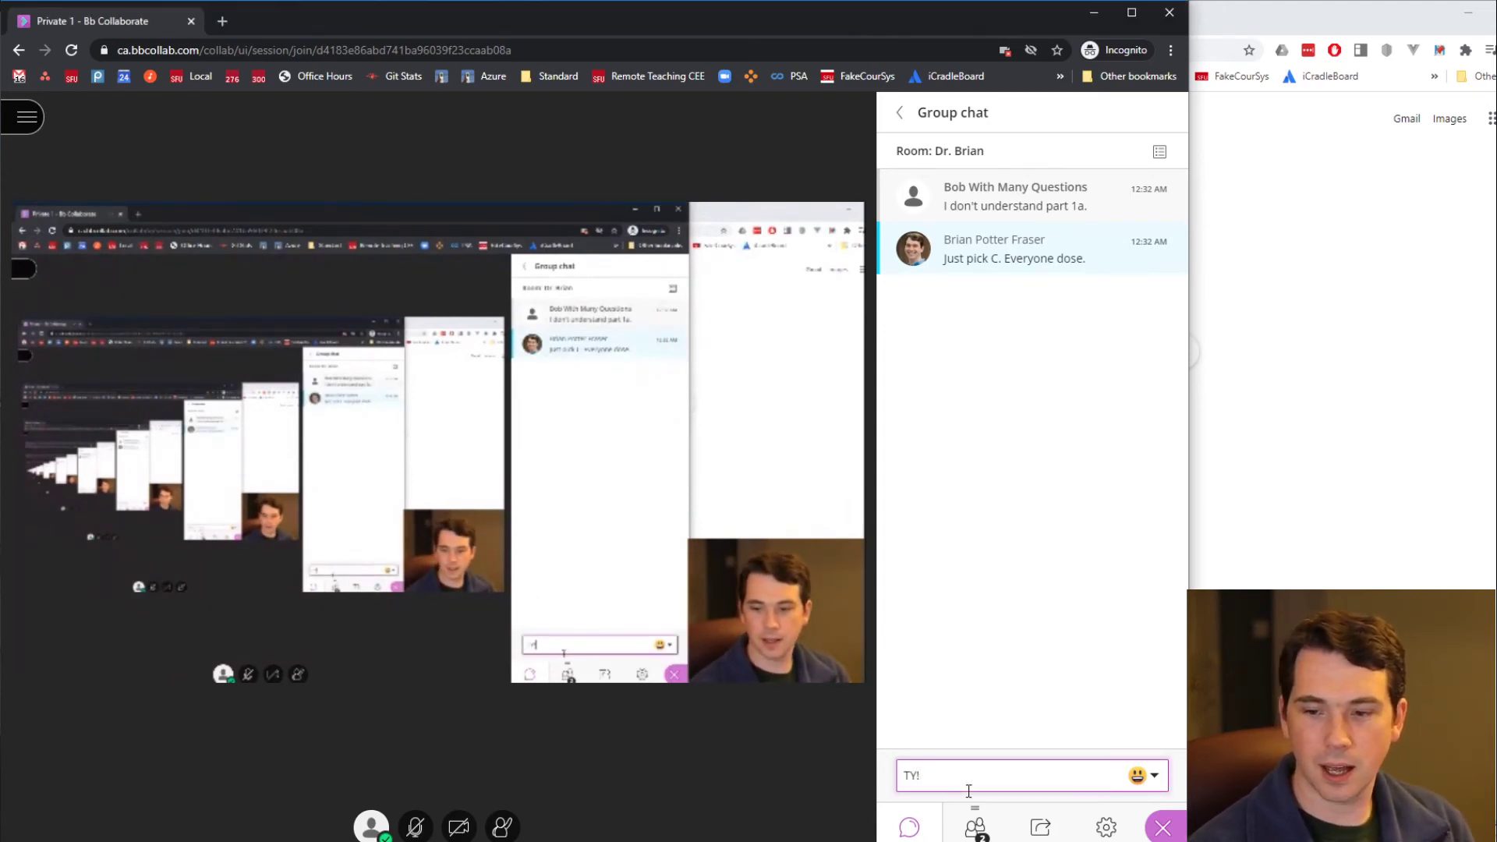
key("Return")
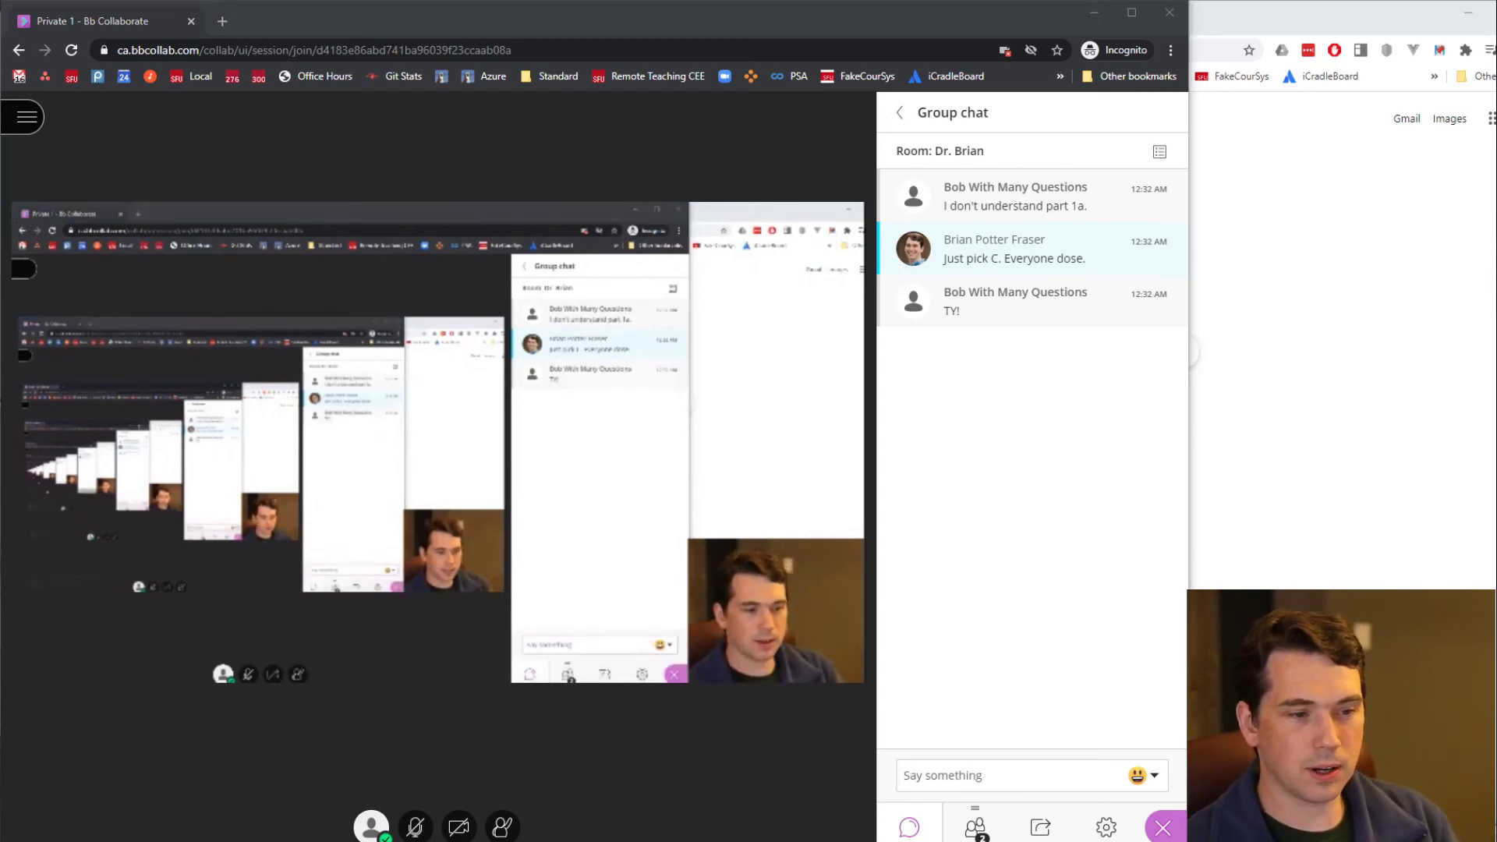
View the option for leaving the session in the session menu, and close the menu without leaving
left_click(760, 361)
left_click(25, 119)
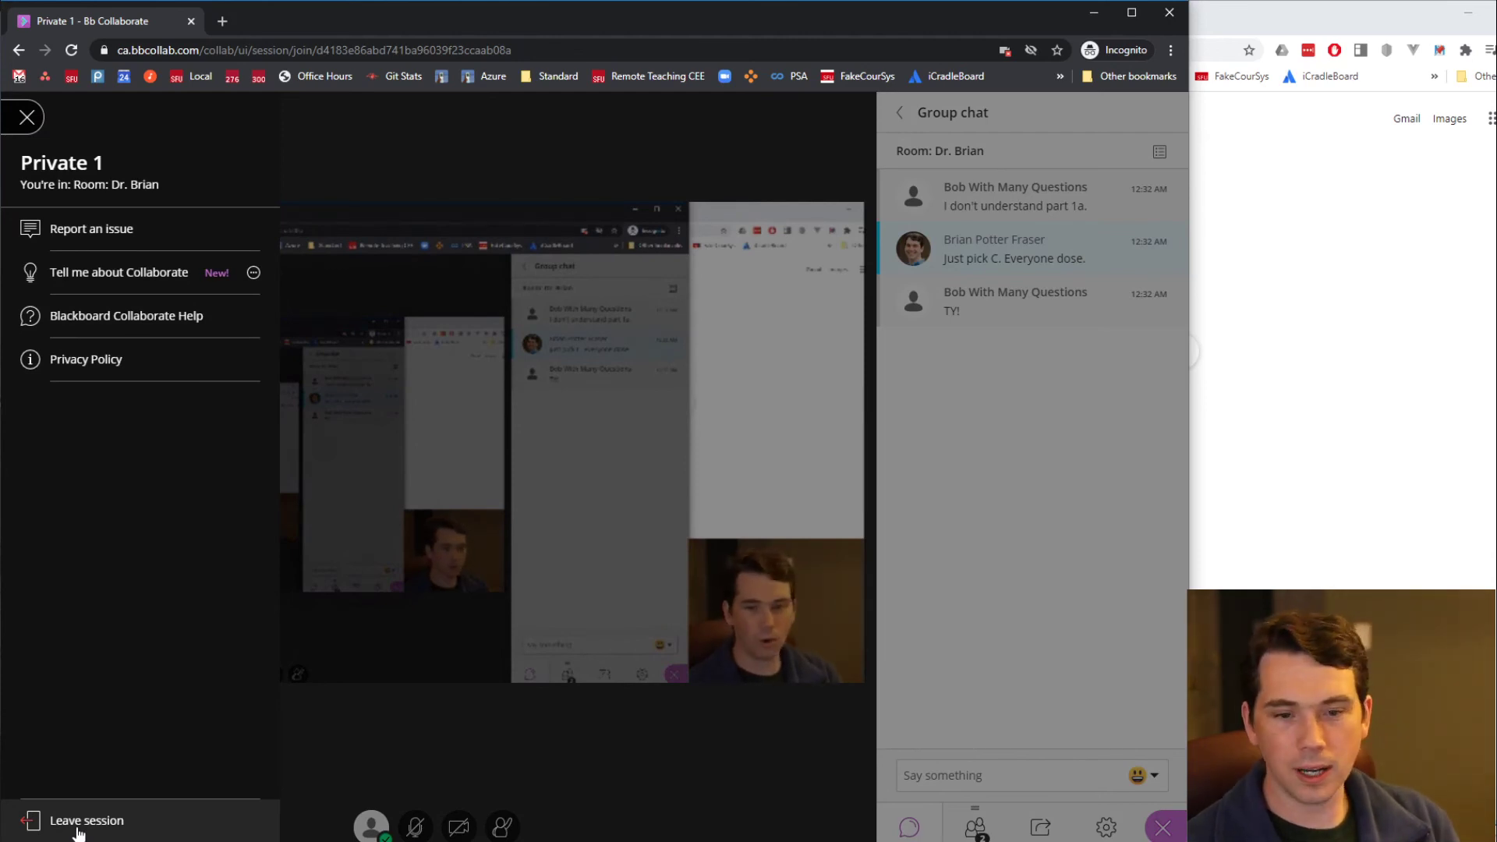
left_click(1091, 671)
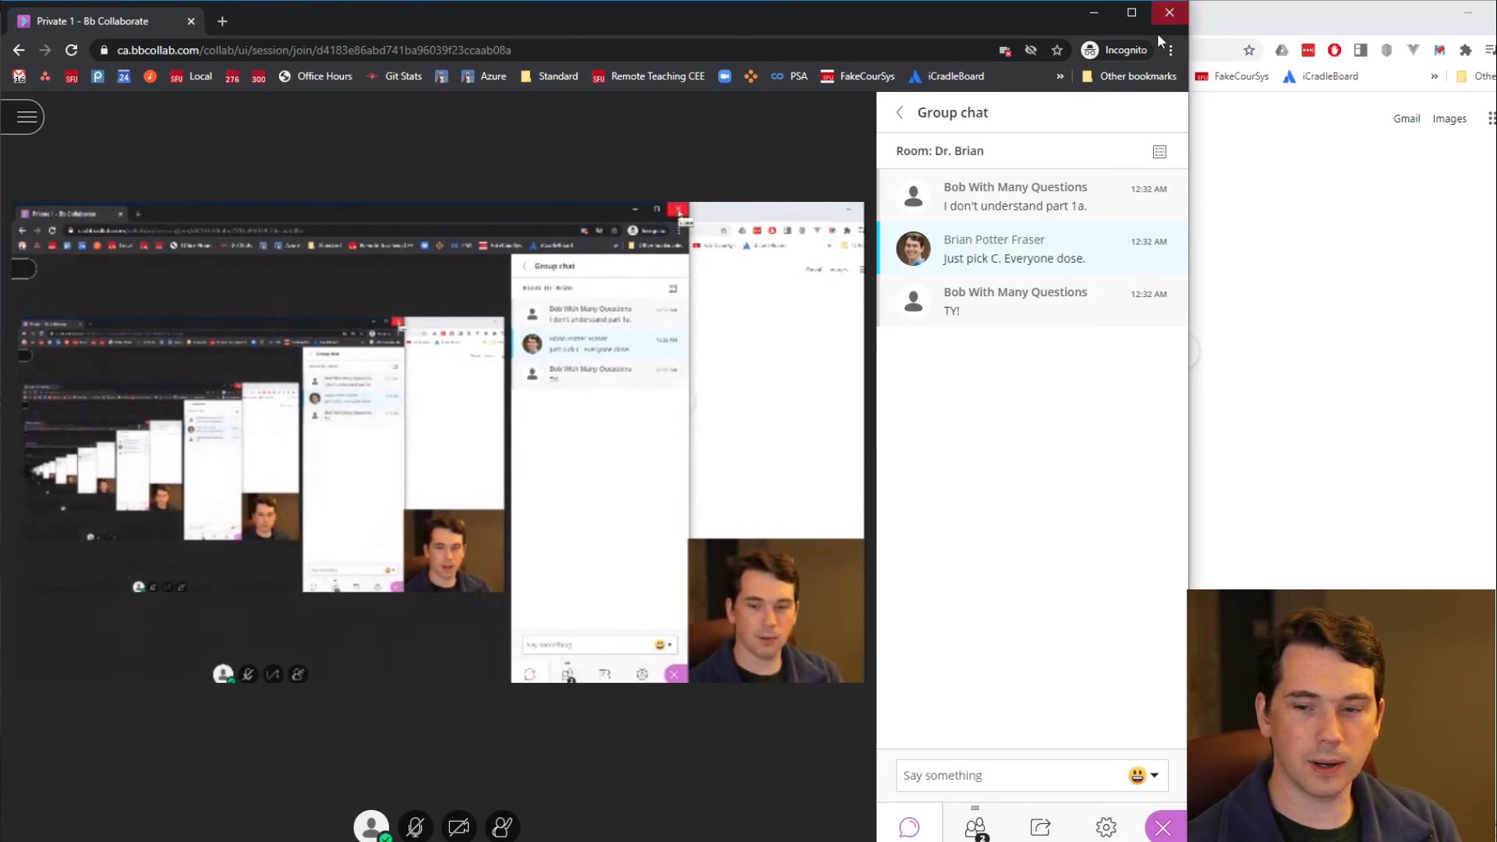
Return to the chat list, search for the TA by name and open a private chat with them
left_click(902, 121)
left_click(961, 149)
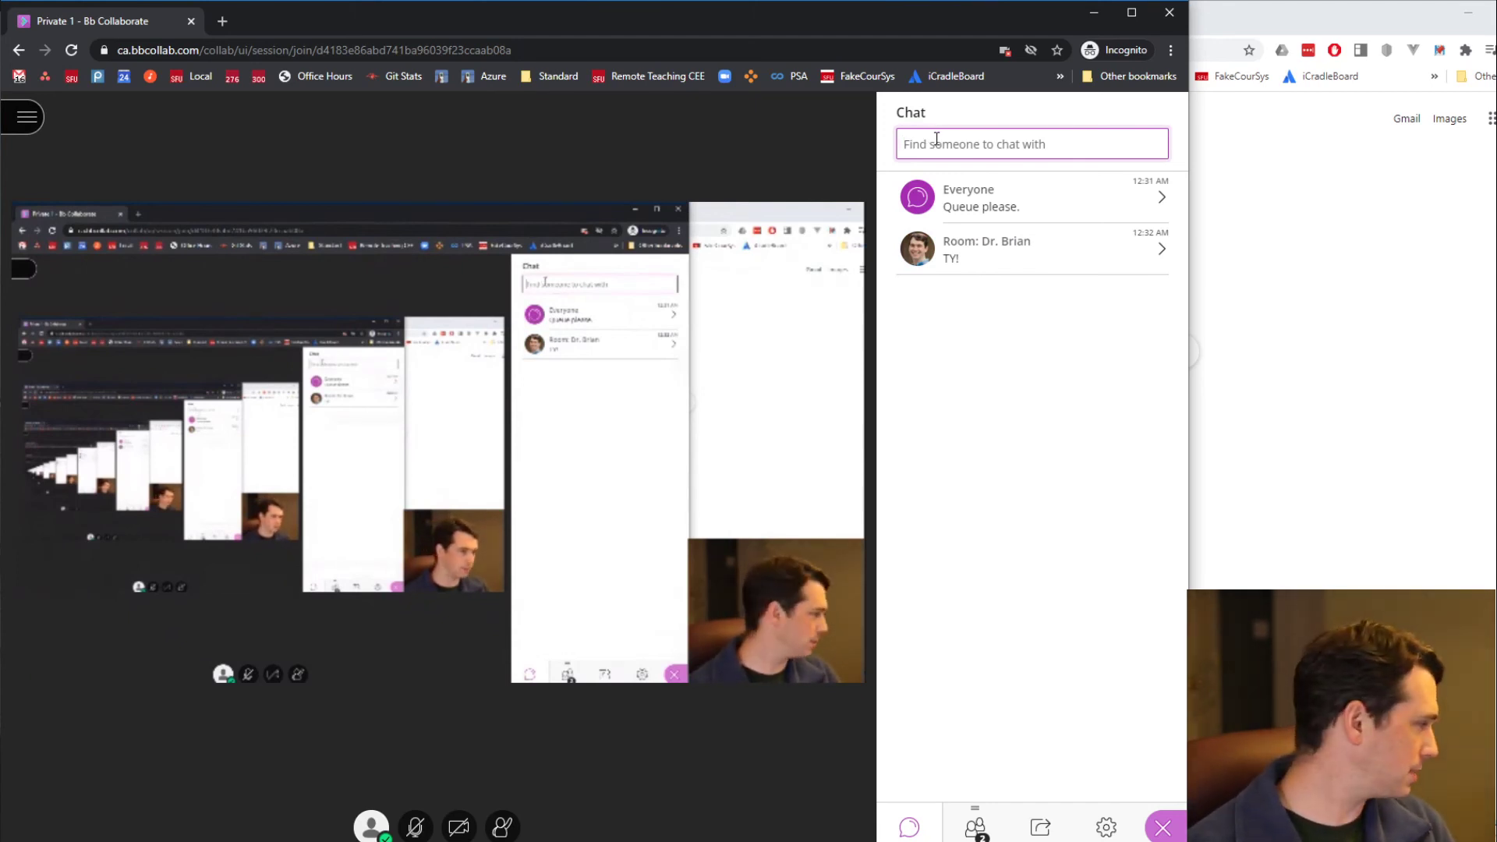
type("San")
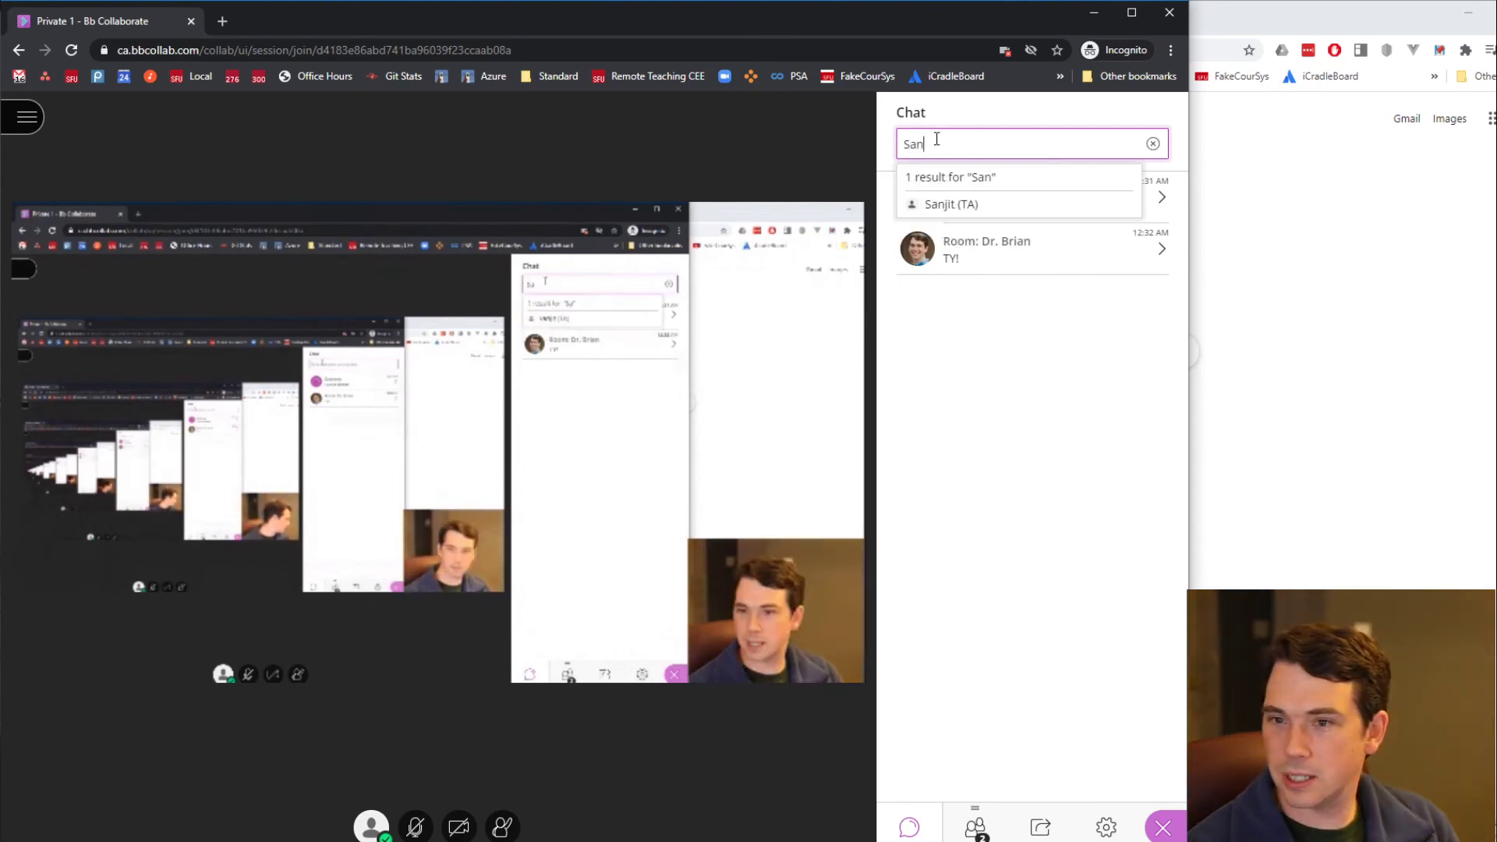
left_click(970, 206)
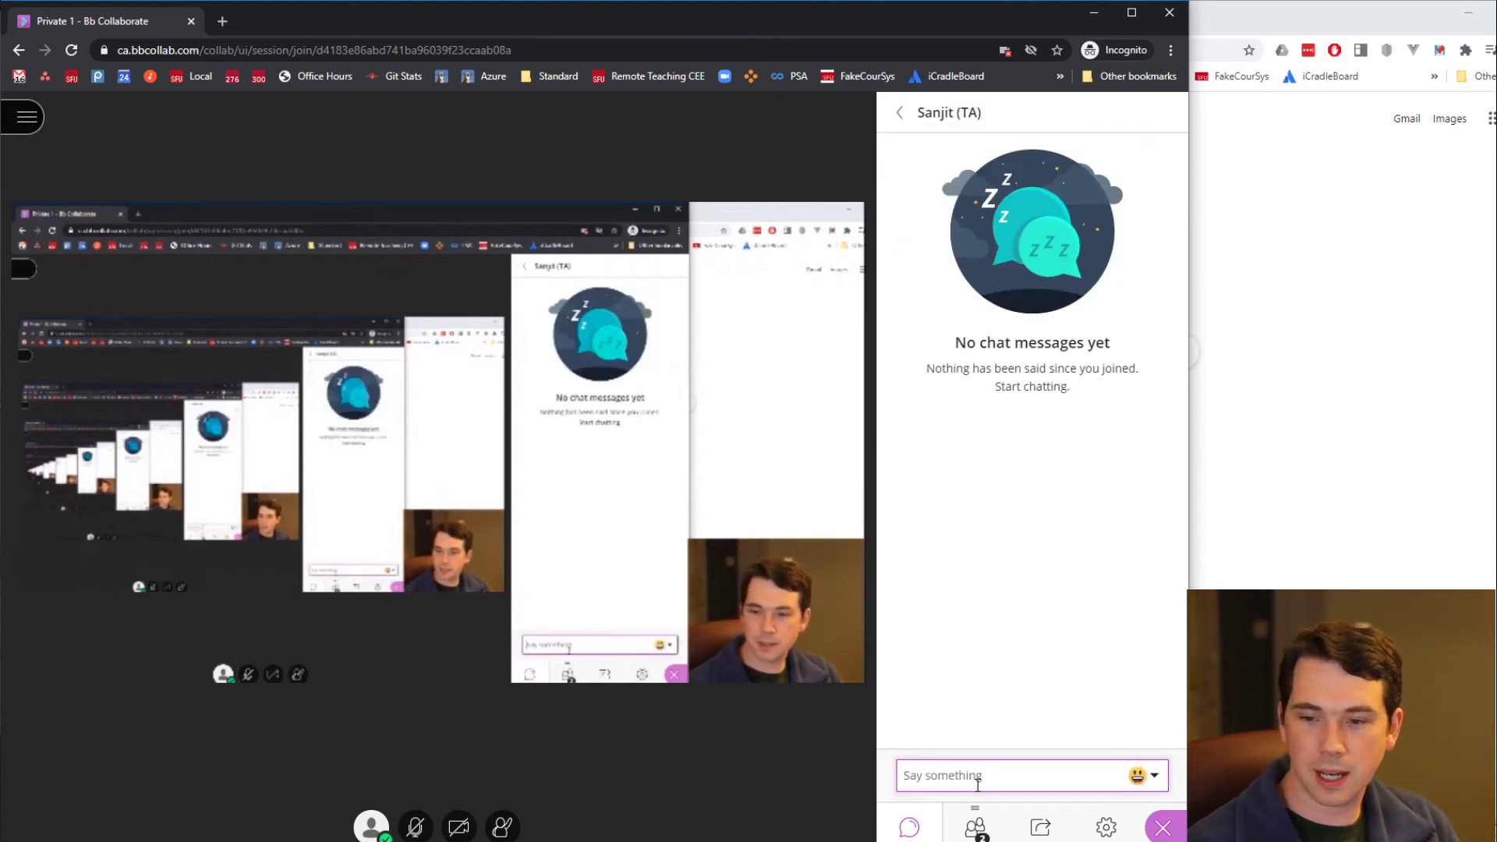
Send the TA the private message "Is it likely I can just type?..."
type("Please d")
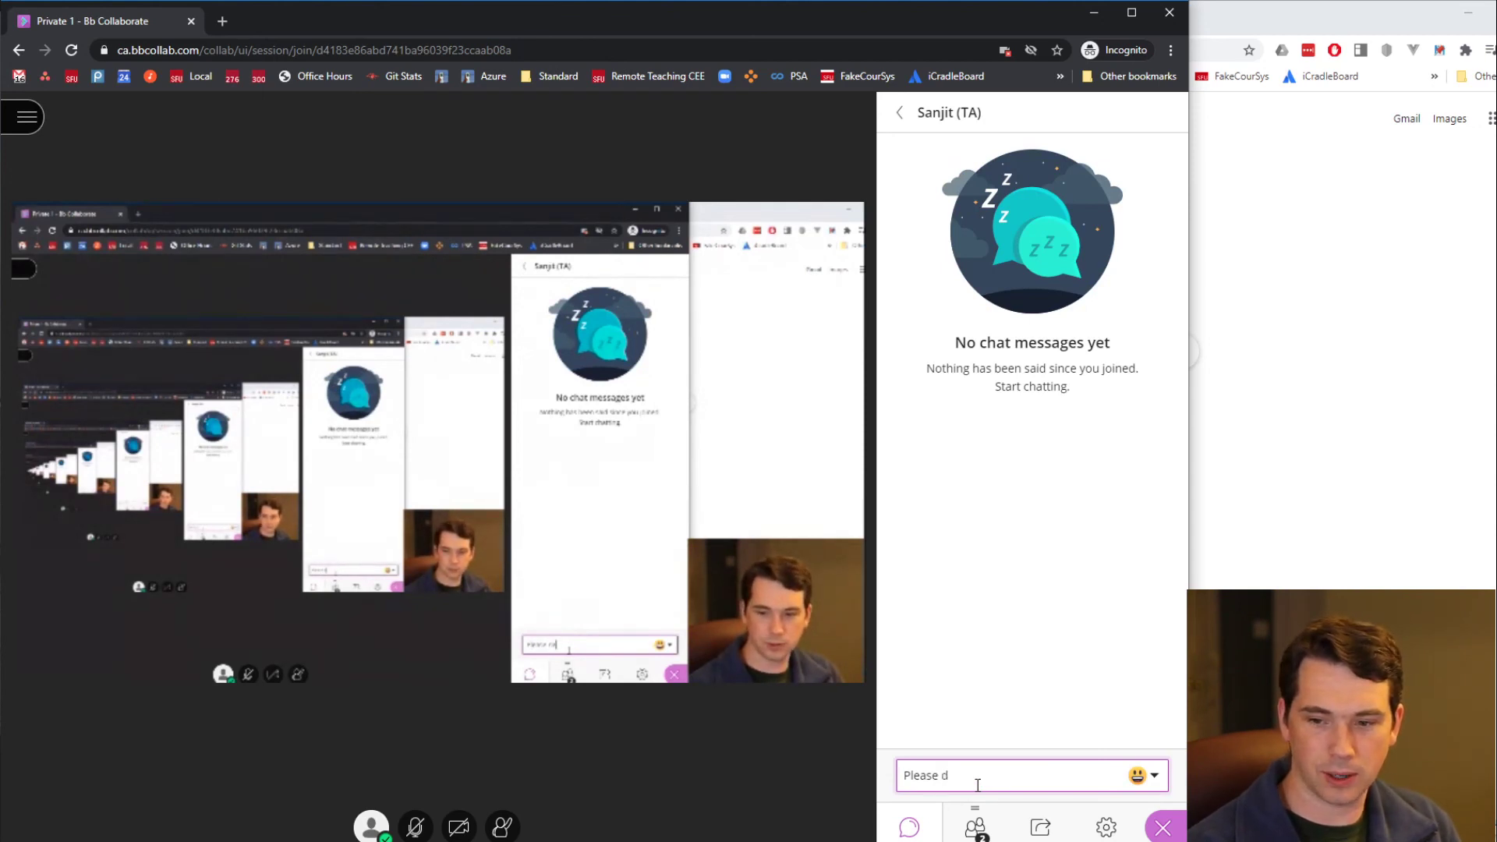
key("BackSpace")
key("BackSpace")
key("BackSpace")
key("BackSpace")
key("BackSpace")
type("Is it li")
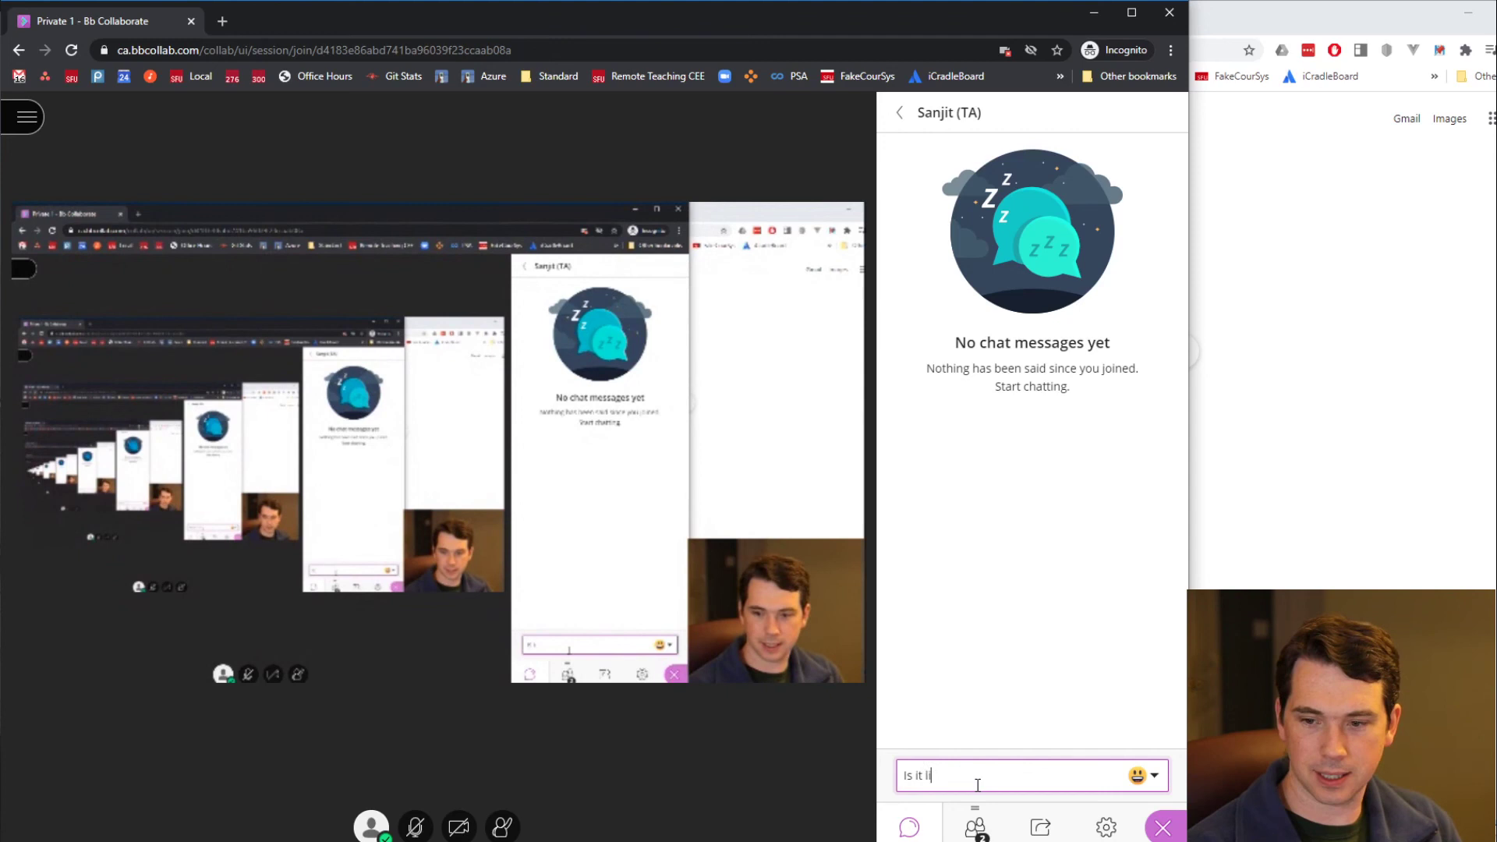
type("kely I can just type?")
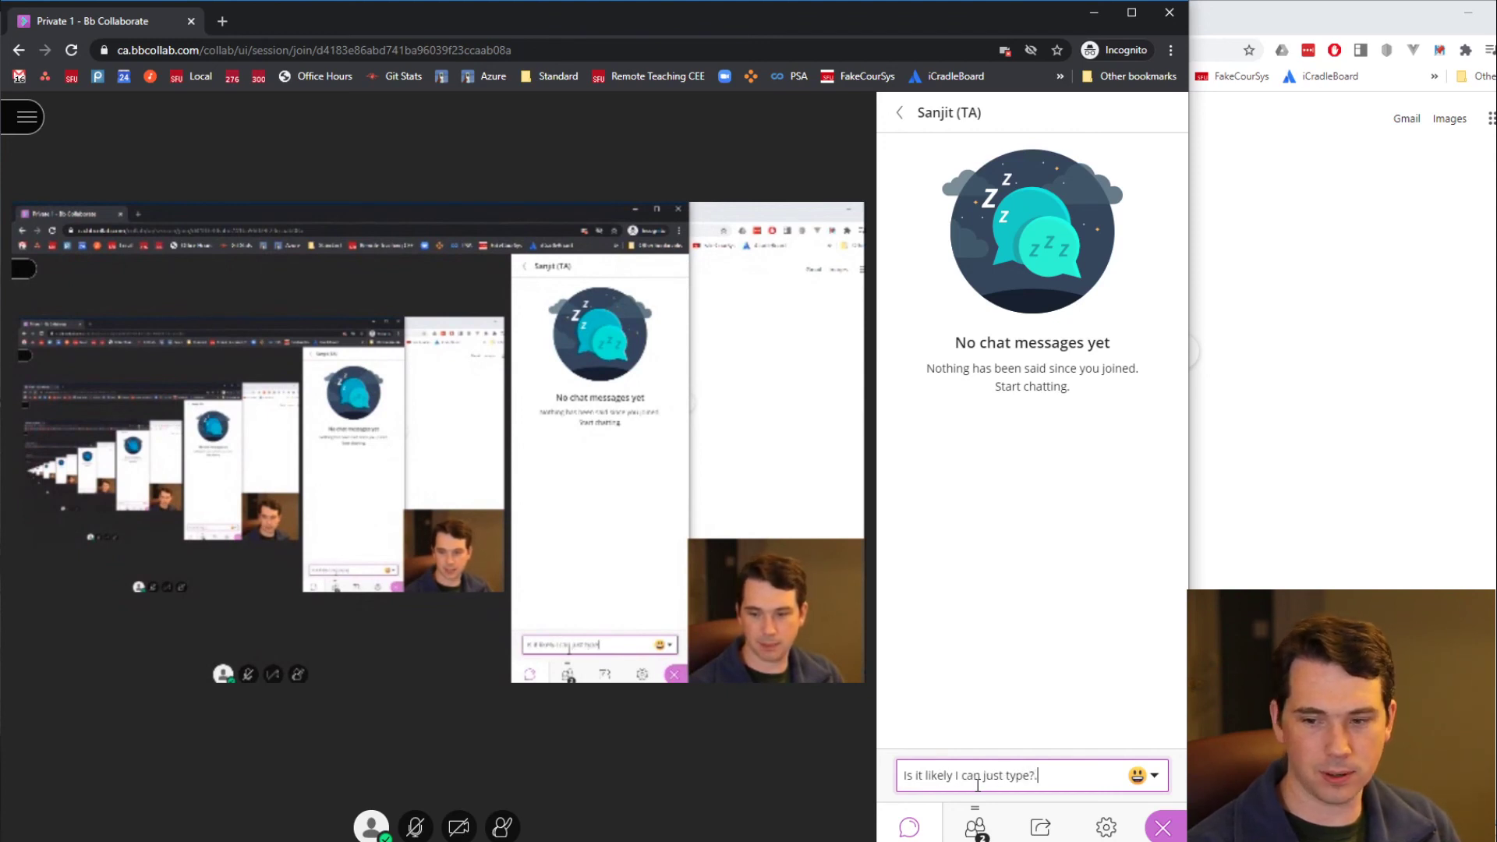
key("Return")
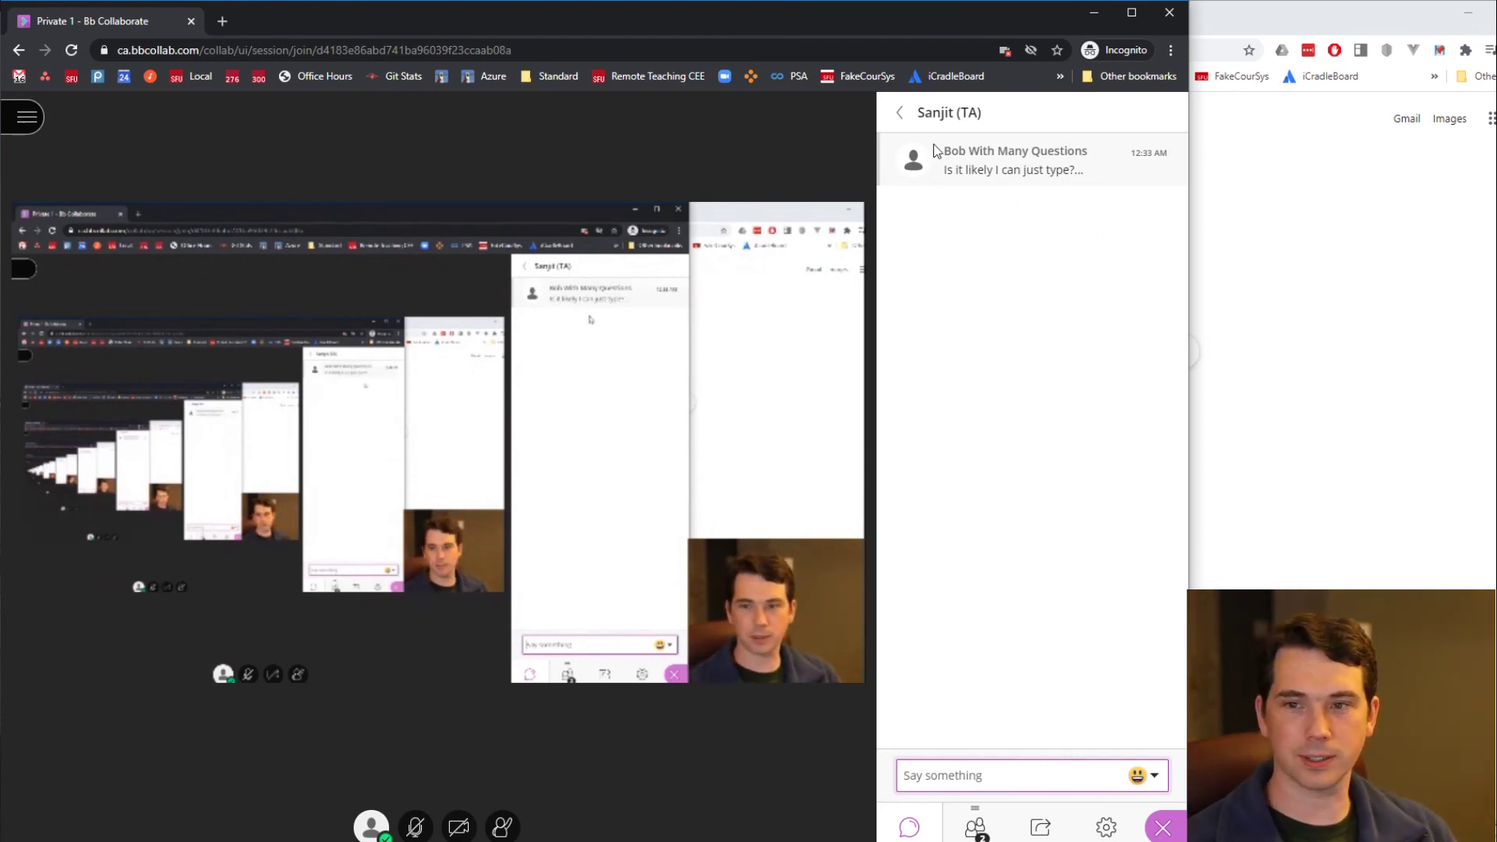
Go back to the Everyone chat and exit the session by closing the incognito browser window
left_click(900, 113)
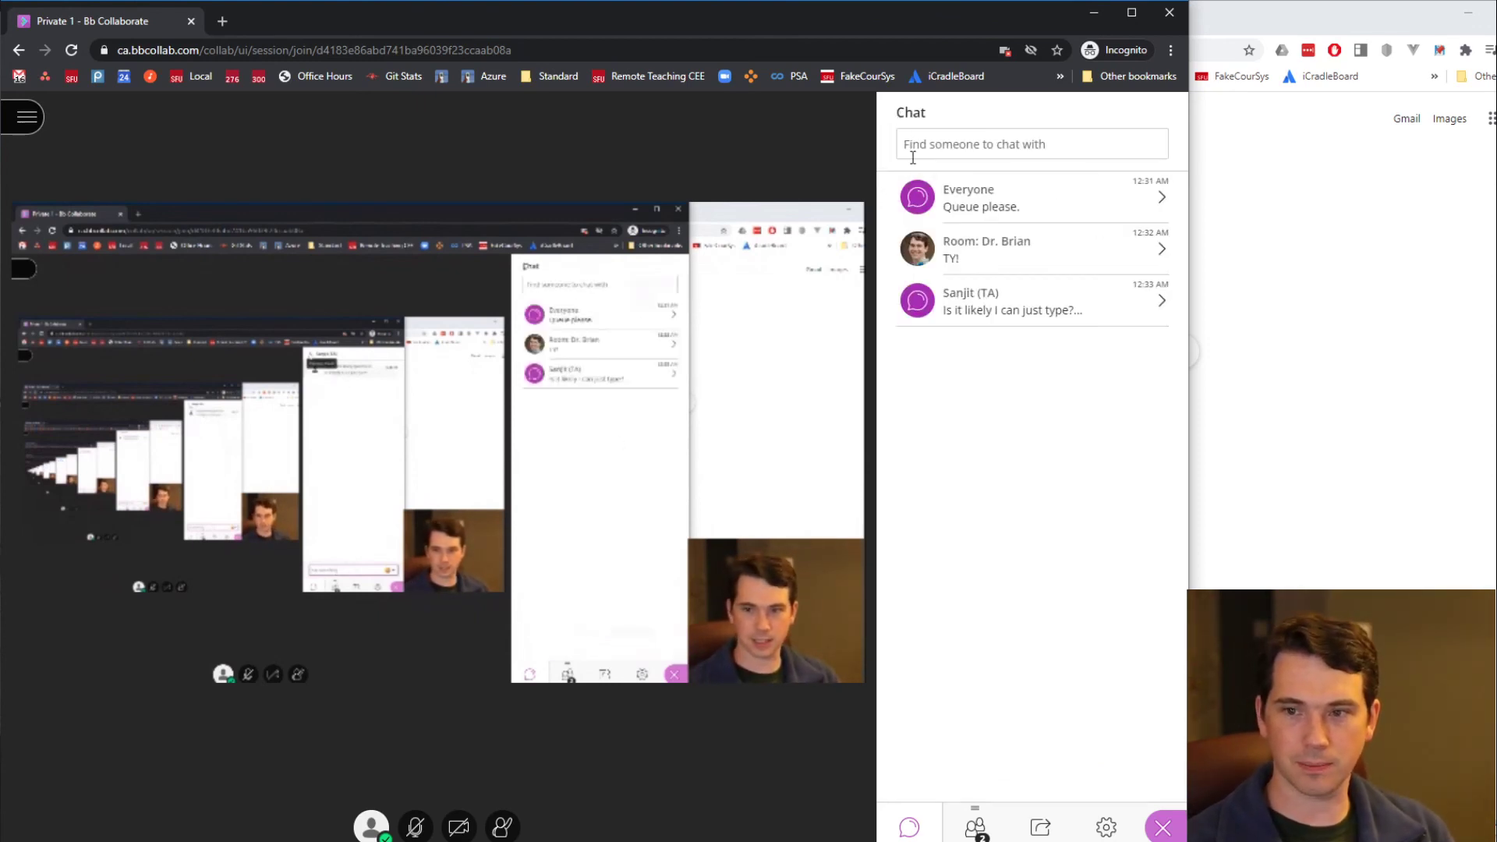
left_click(975, 195)
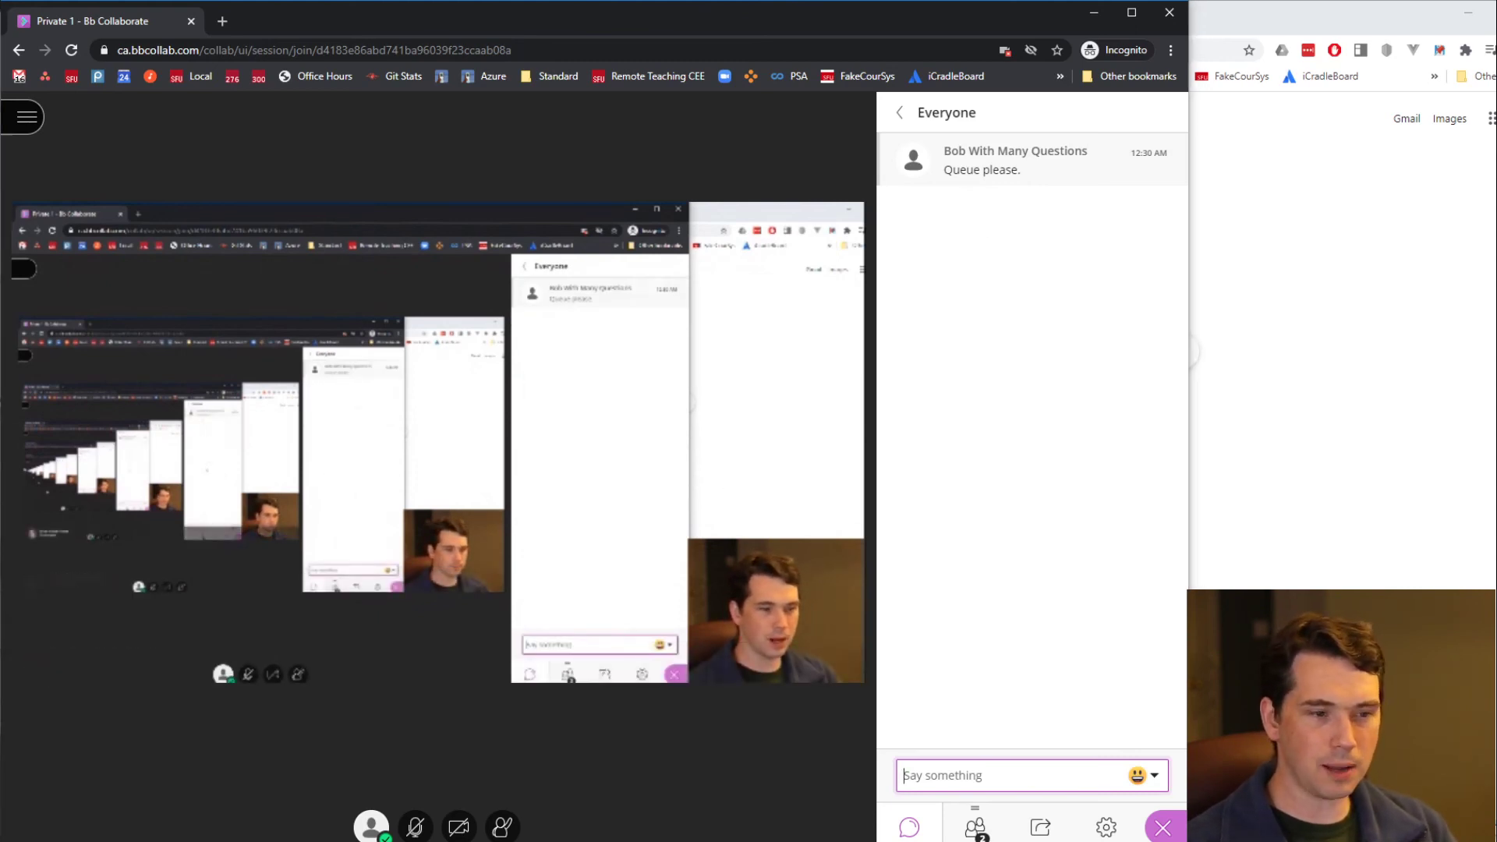
left_click(903, 367)
left_click(1171, 13)
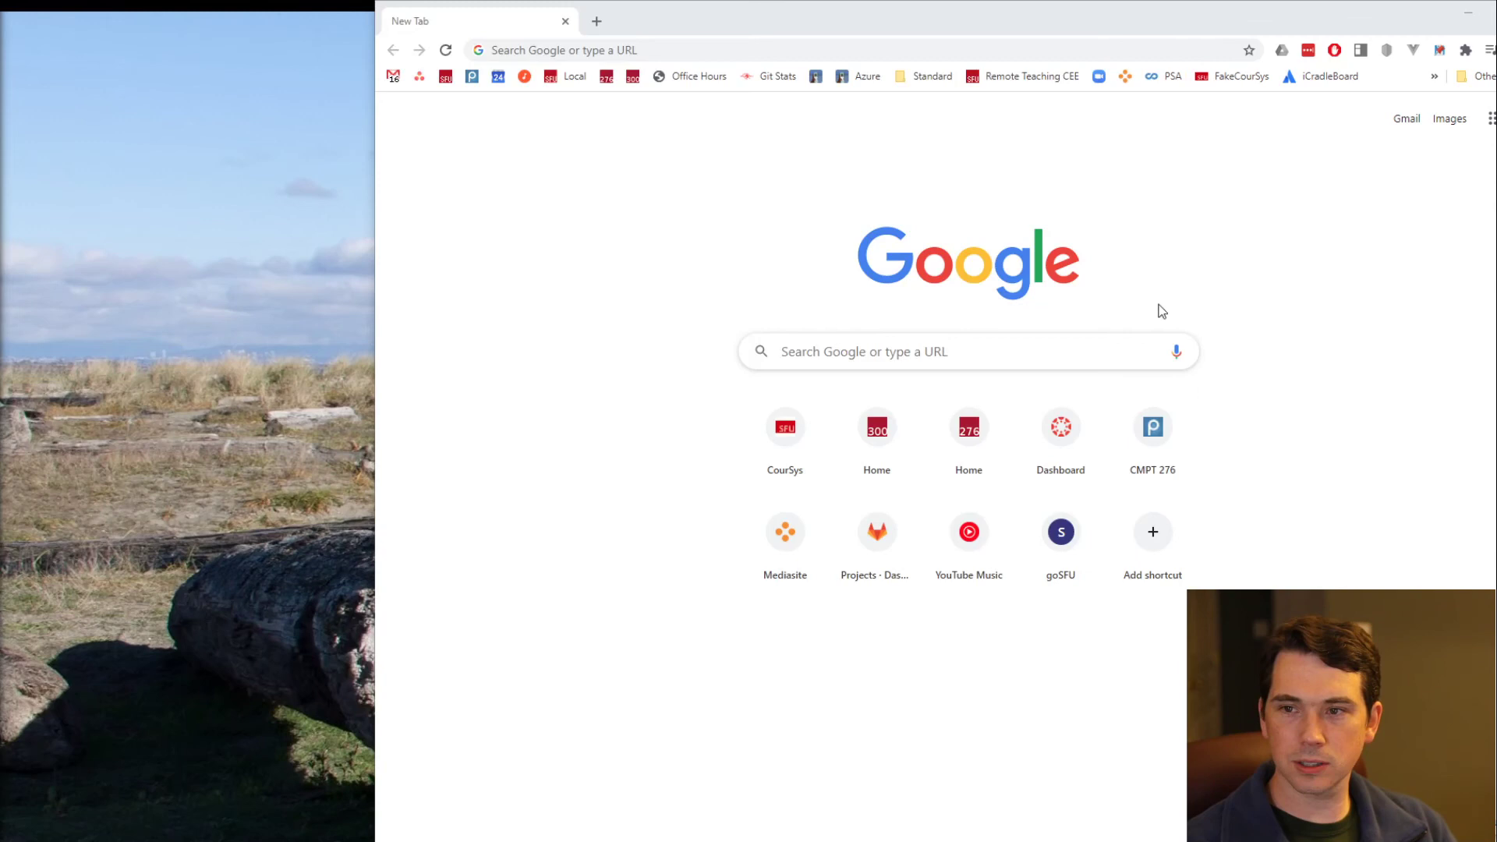